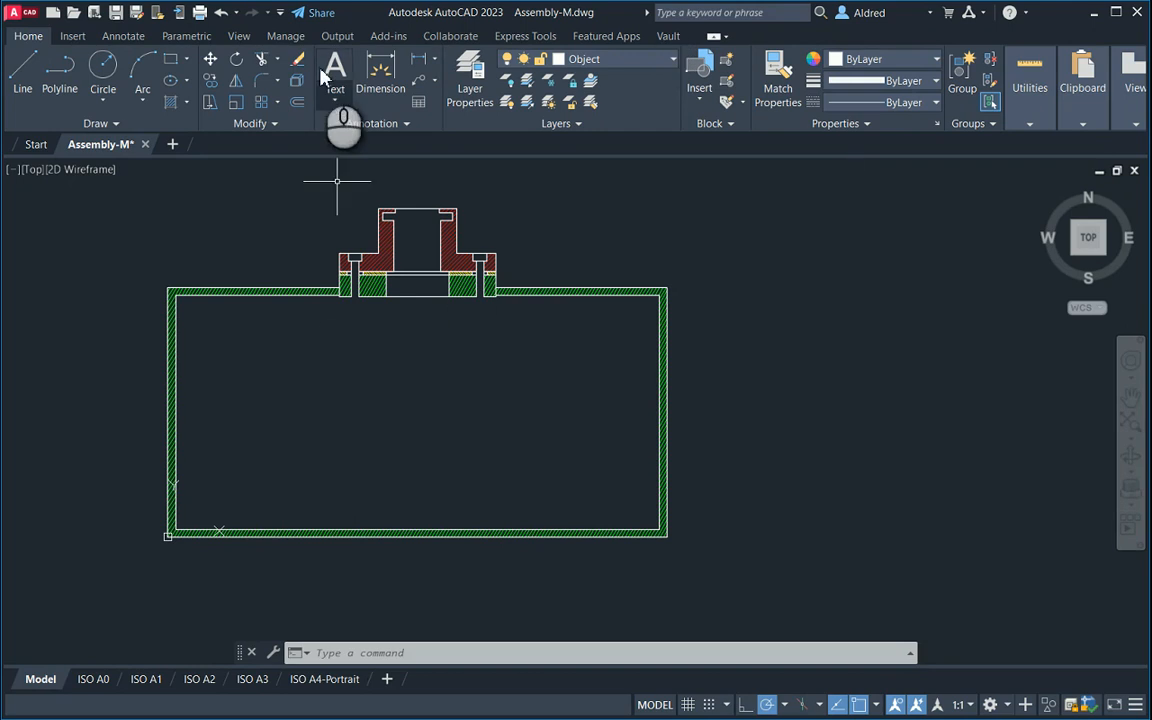
# Add a linear dimension across the full width of the red housing's top edge, placing the dimension line just above it
pyautogui.press('Escape')
pyautogui.click(416, 60)
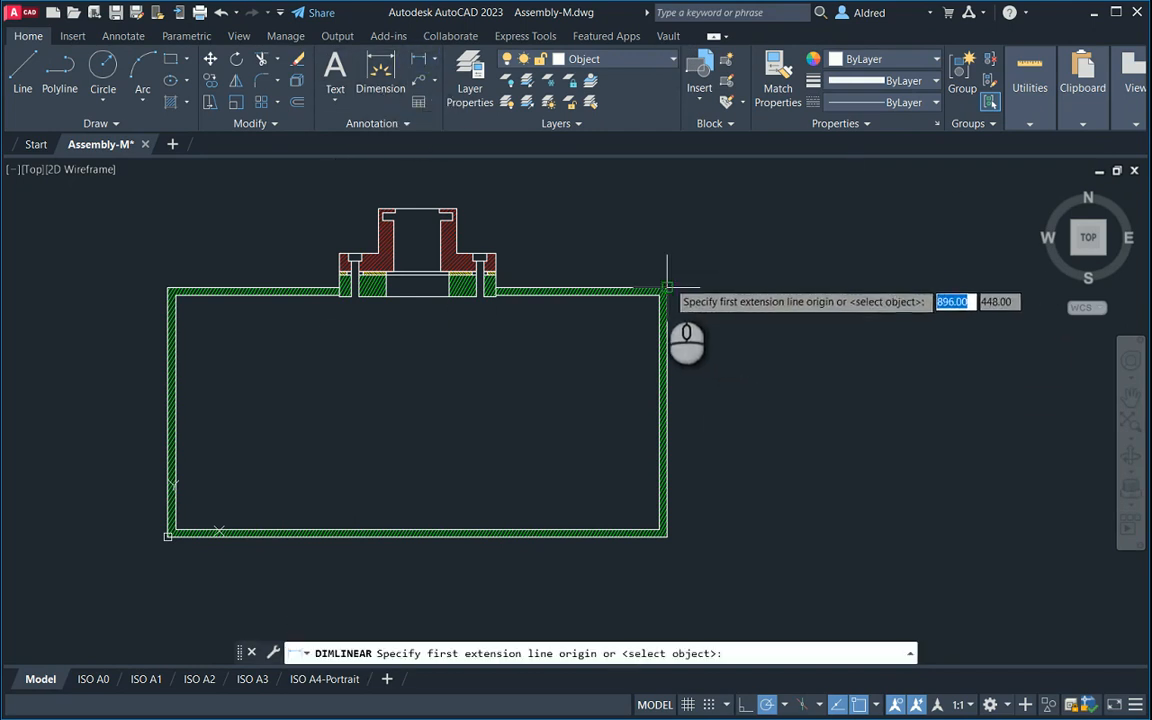
pyautogui.moveTo(411, 210); pyautogui.dragTo(438, 336, button='middle')
pyautogui.scroll(6, 437, 336)
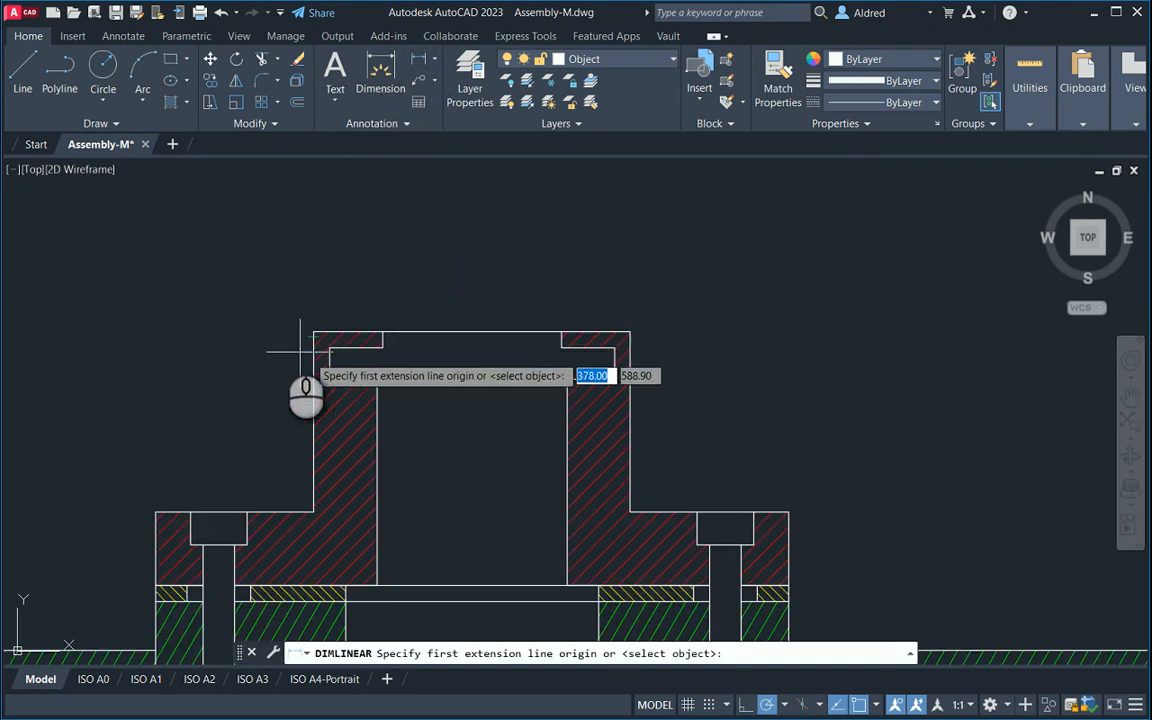
pyautogui.click(310, 332)
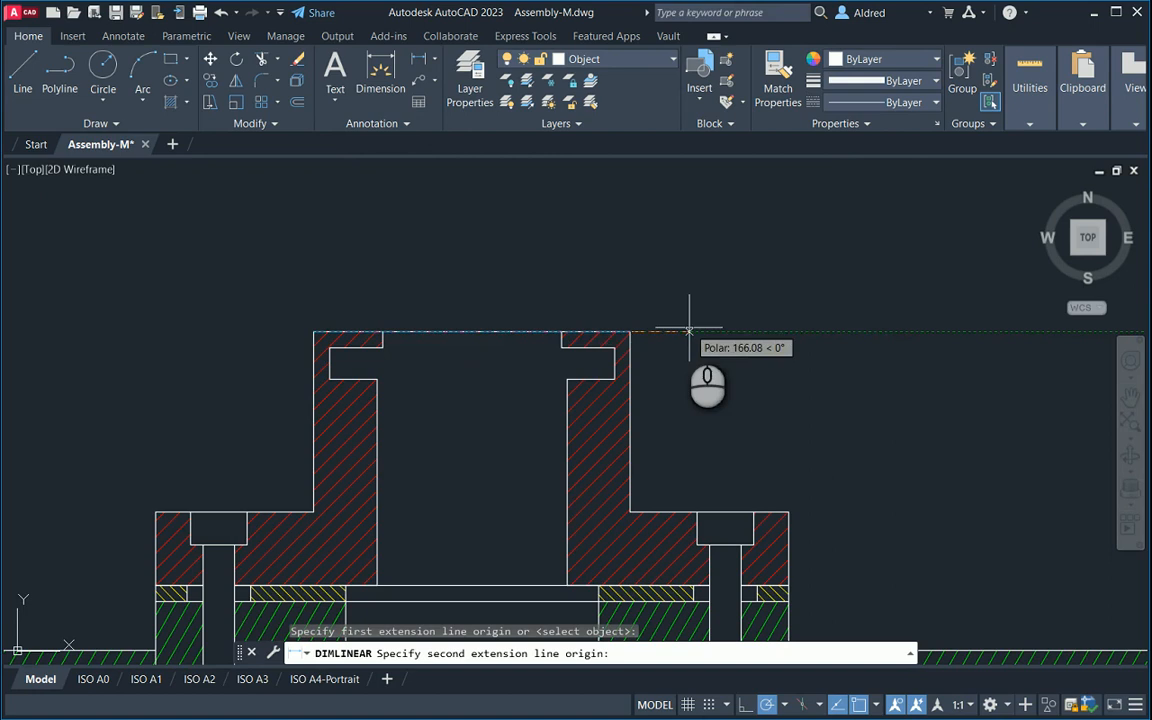
pyautogui.click(628, 331)
pyautogui.click(447, 262)
pyautogui.scroll(3, 450, 257)
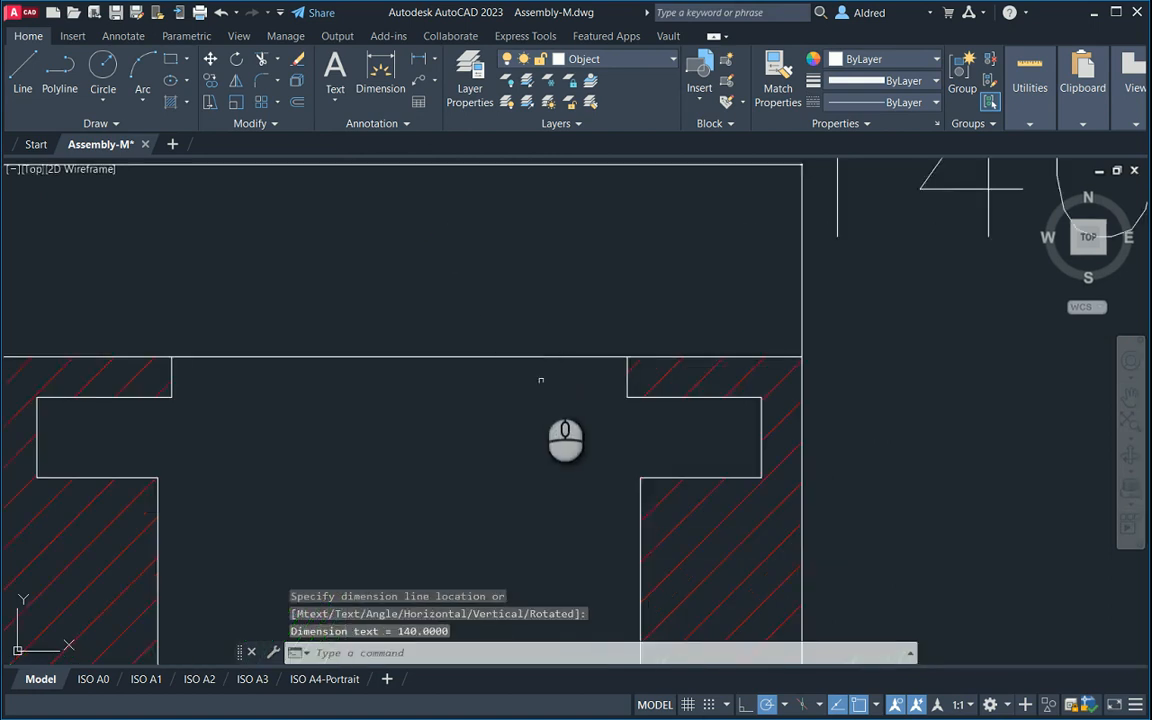
pyautogui.scroll(-3, 540, 380)
pyautogui.moveTo(540, 386)
pyautogui.mouseDown(button='middle')
pyautogui.moveTo(528, 249)
pyautogui.moveTo(532, 283)
pyautogui.moveTo(549, 260)
pyautogui.mouseUp(button='middle')
pyautogui.press('Escape')
pyautogui.scroll(-2, 517, 260)
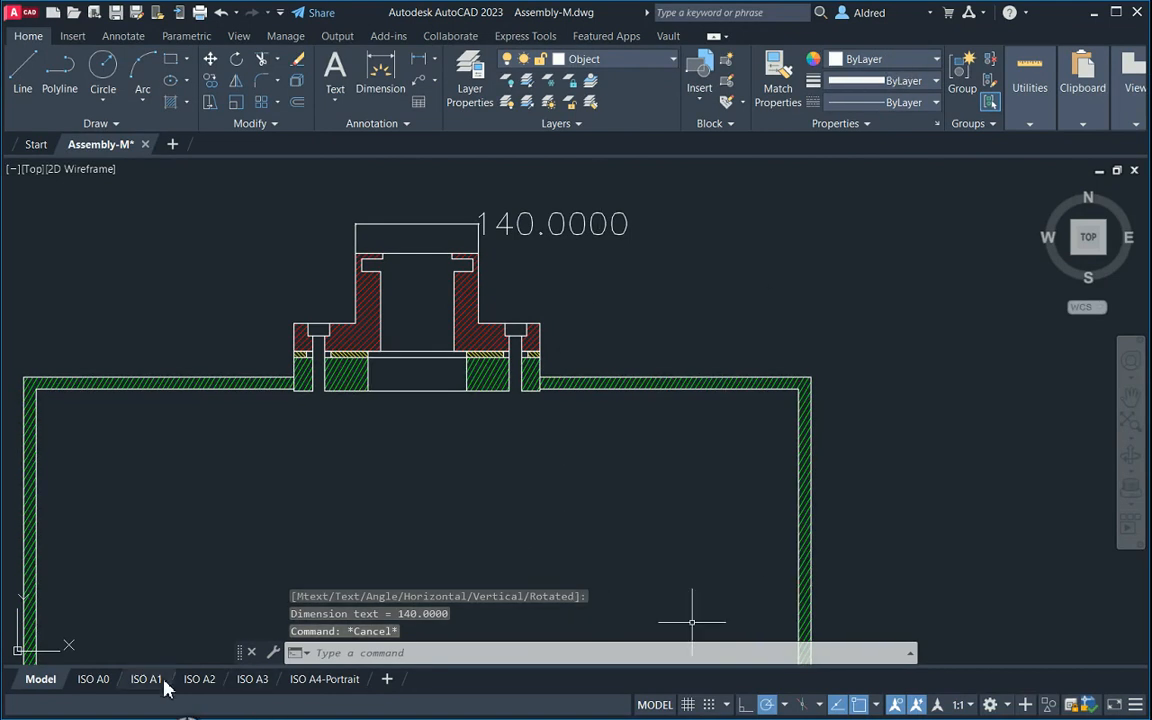
# Examine the scale of the larger viewport on the ISO A0 layout
pyautogui.click(91, 682)
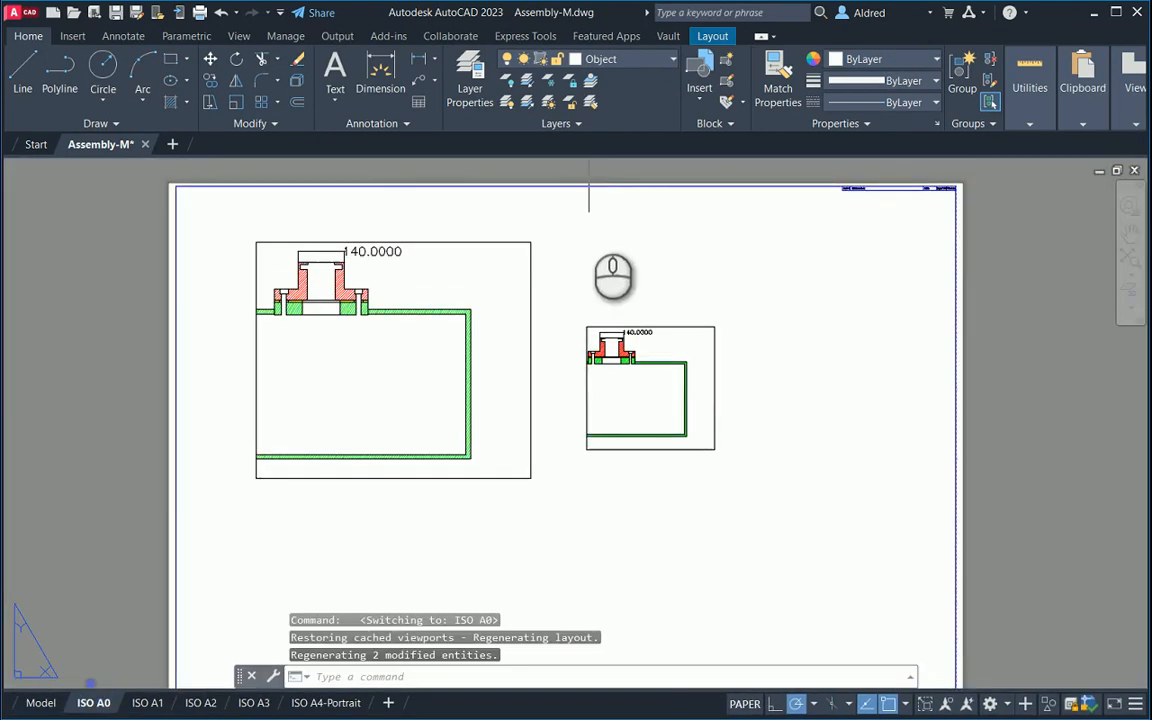
pyautogui.moveTo(555, 297); pyautogui.dragTo(583, 327, button='middle')
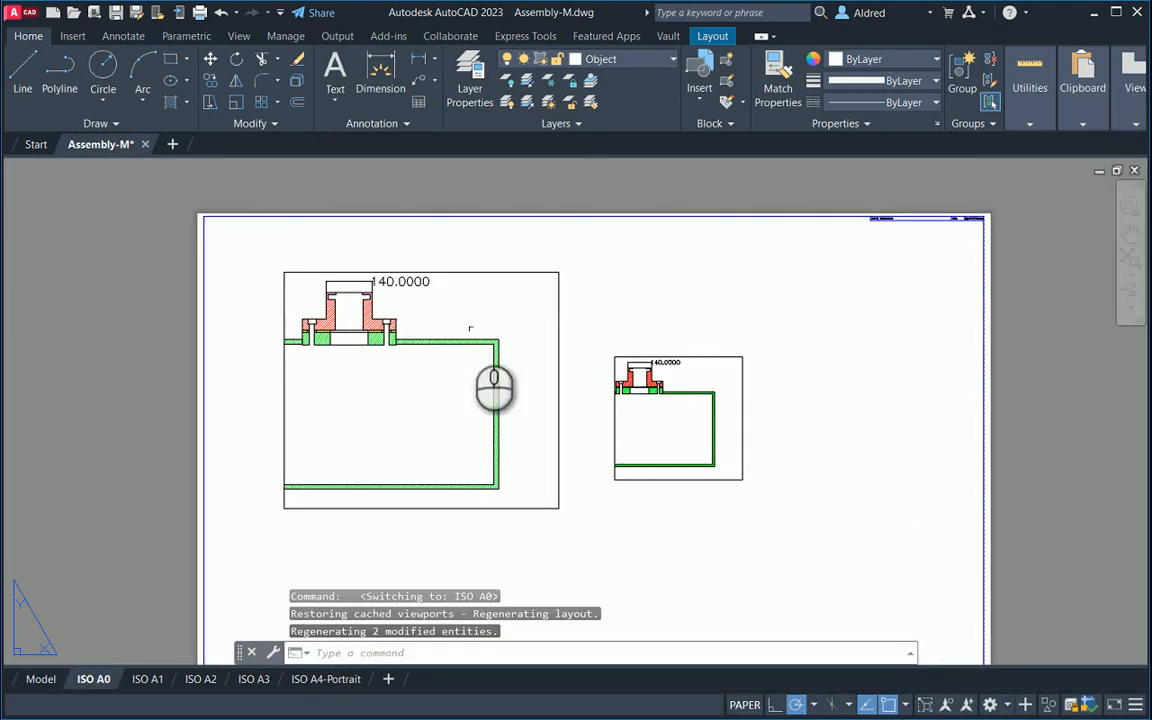
pyautogui.click(572, 437)
pyautogui.click(540, 399)
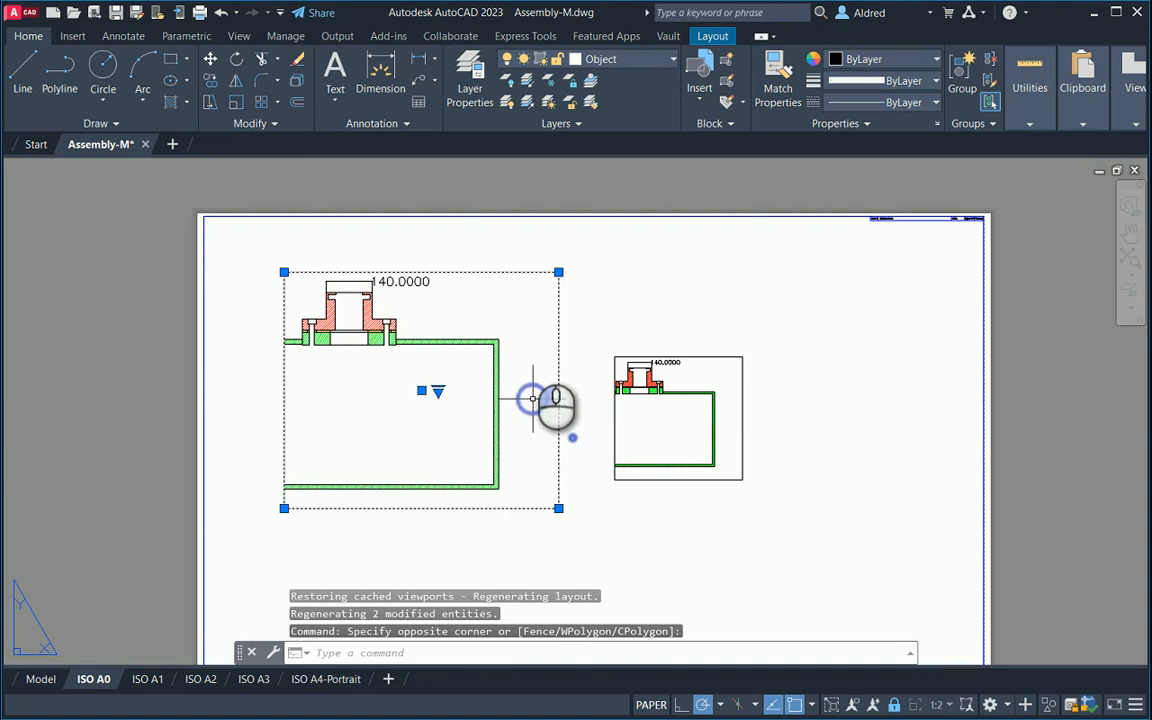
pyautogui.click(437, 393)
pyautogui.click(476, 422)
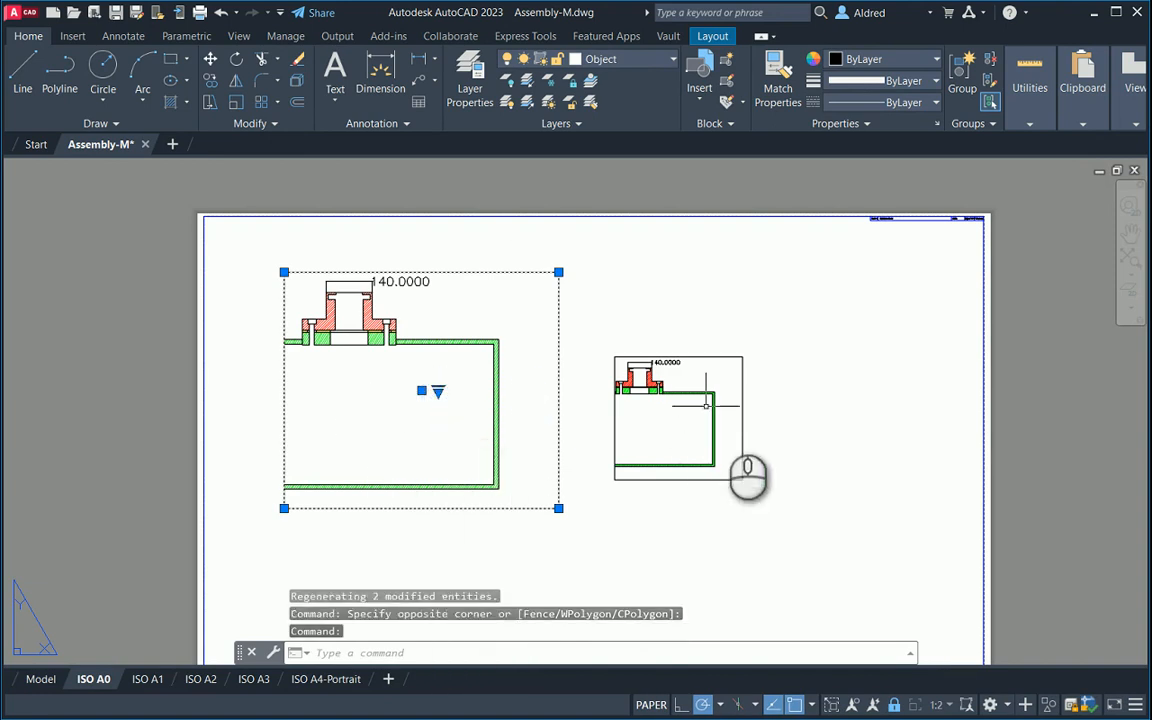
# Examine the smaller viewport's scale and compare the dimension text size in both viewports
pyautogui.press('Escape')
pyautogui.click(755, 431)
pyautogui.click(736, 430)
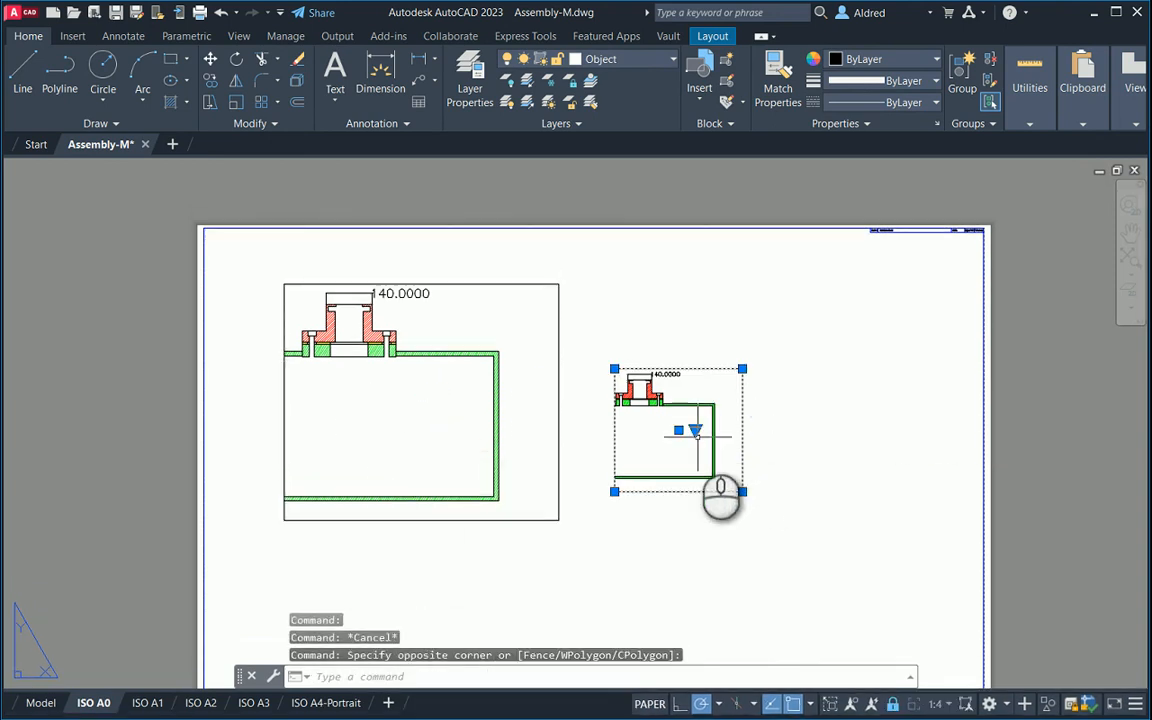
pyautogui.click(695, 431)
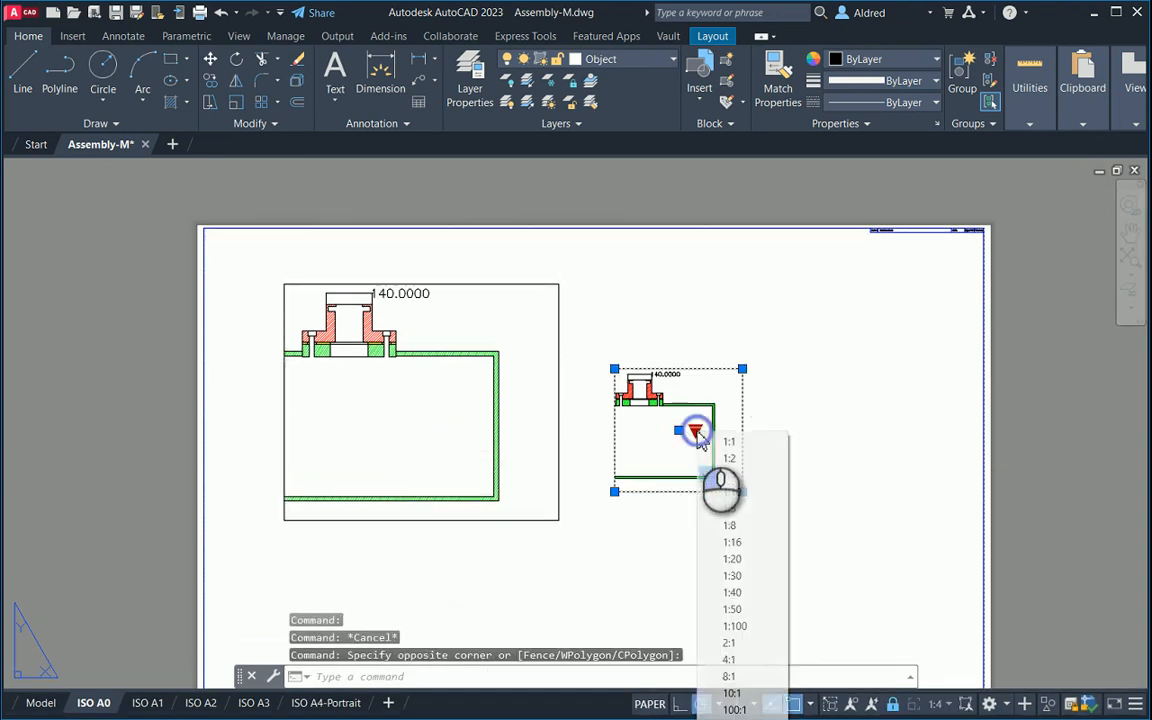
pyautogui.click(679, 373)
pyautogui.scroll(2, 615, 403)
pyautogui.scroll(3, 615, 419)
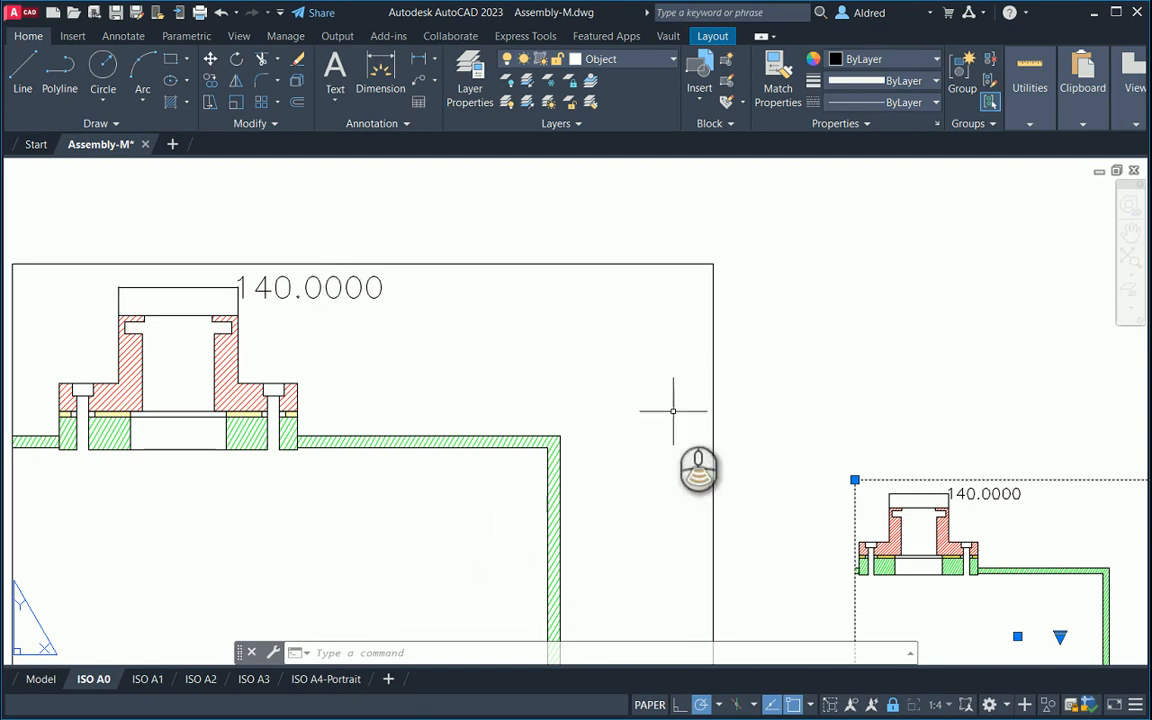
pyautogui.scroll(-5, 674, 411)
pyautogui.press('Escape')
pyautogui.press('Escape')
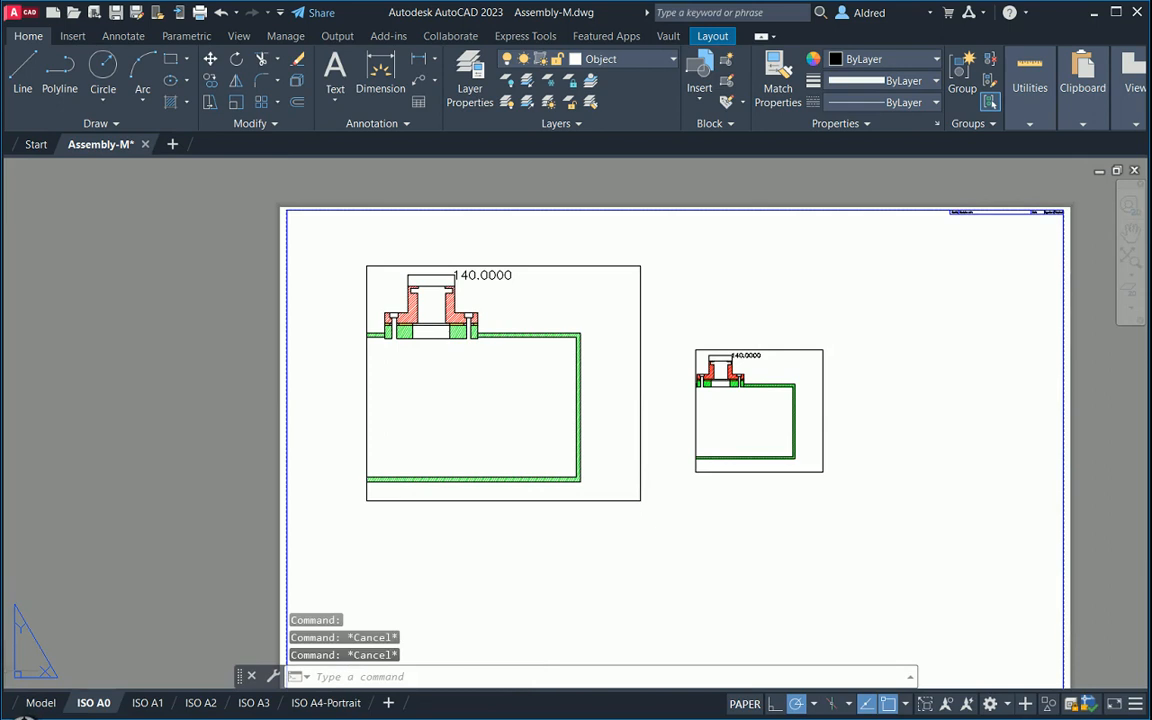
# In model space, set the Annotative property of the housing's width dimension to Yes
pyautogui.click(40, 702)
pyautogui.scroll(3, 648, 310)
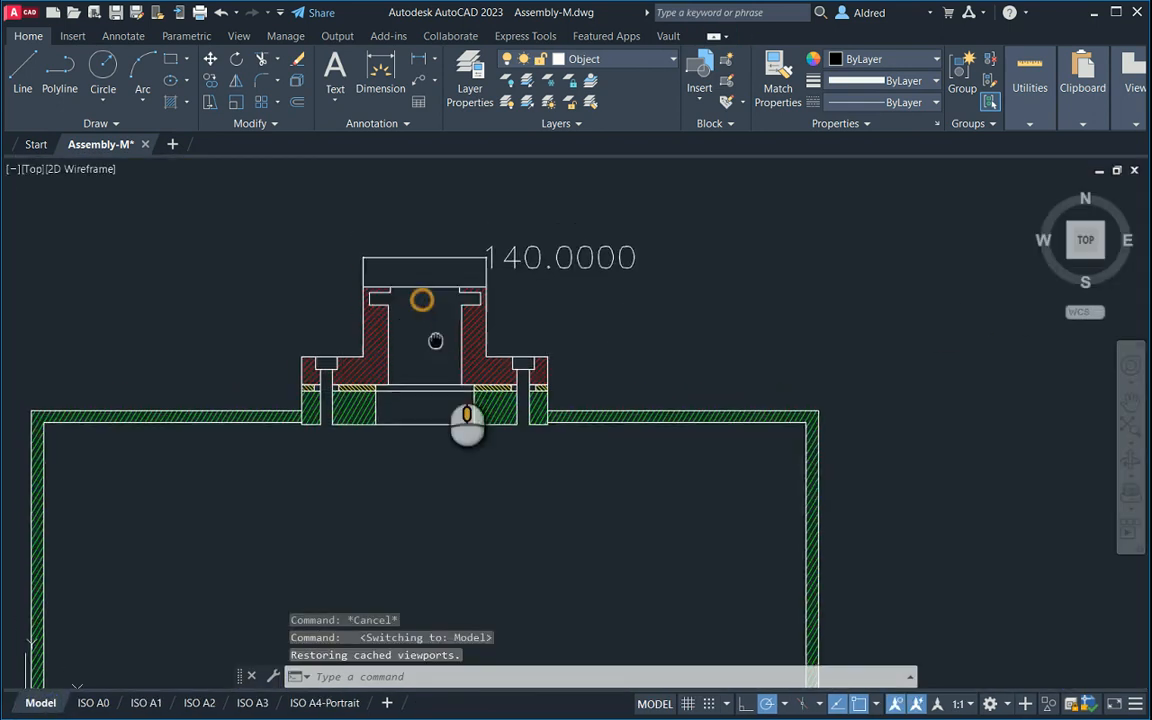
pyautogui.click(648, 311)
pyautogui.click(622, 313)
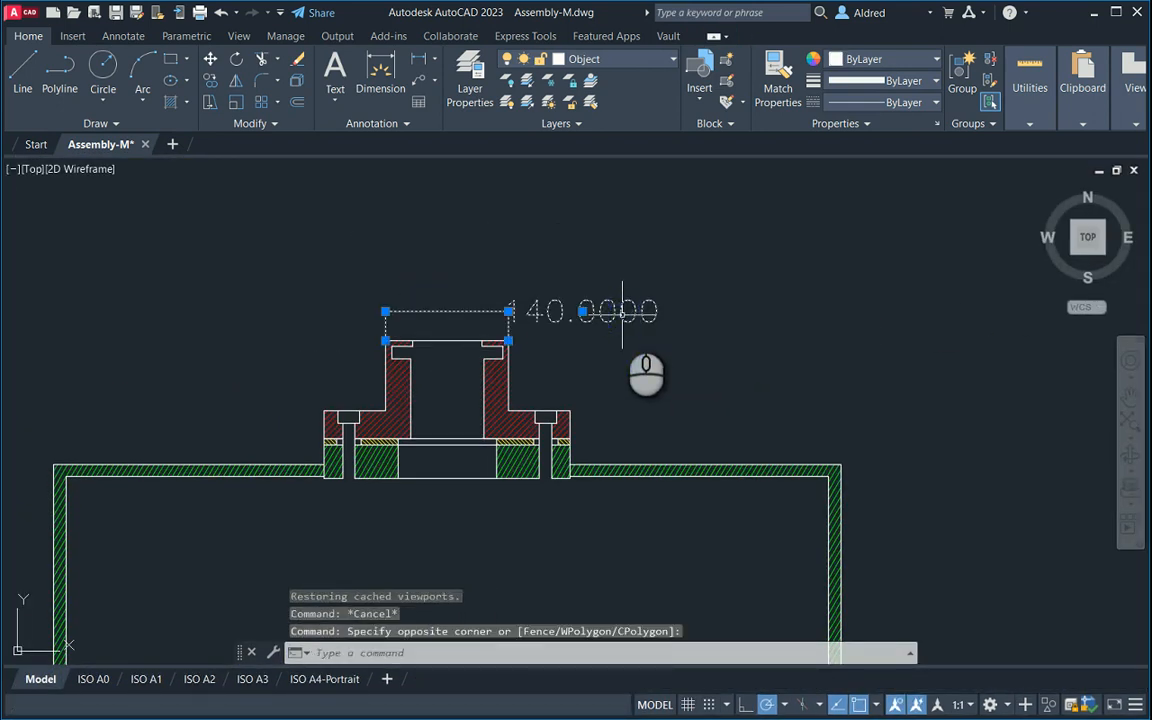
pyautogui.press('Return')
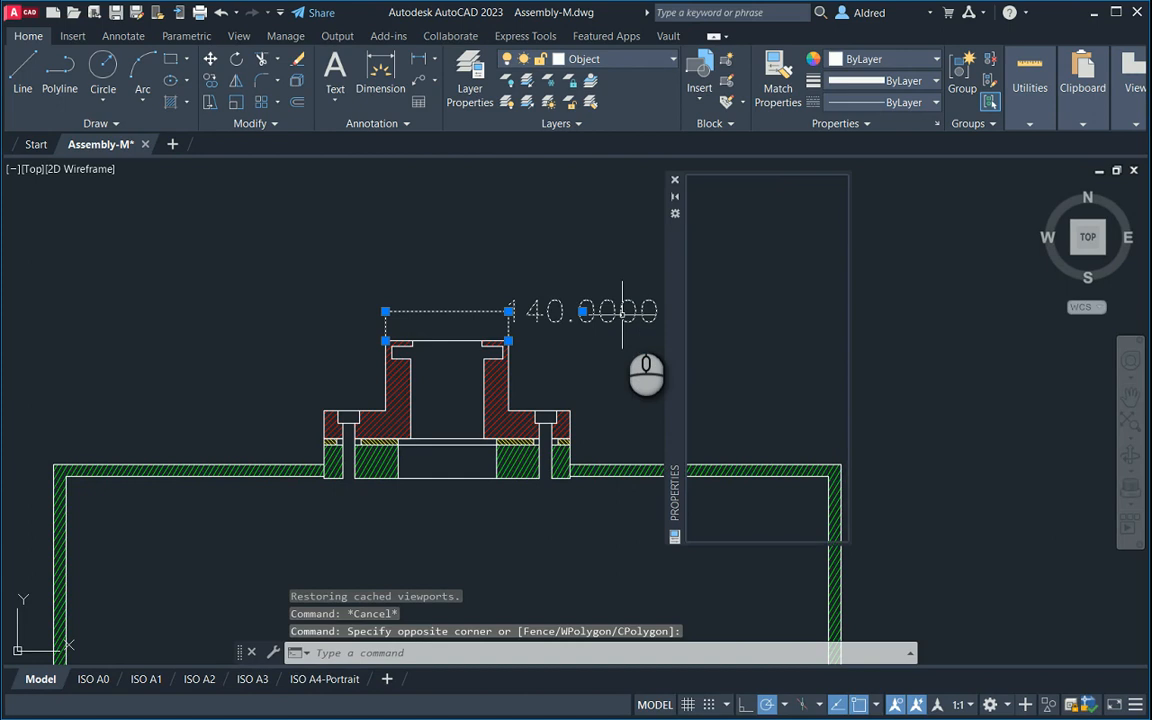
pyautogui.scroll(-3, 763, 362)
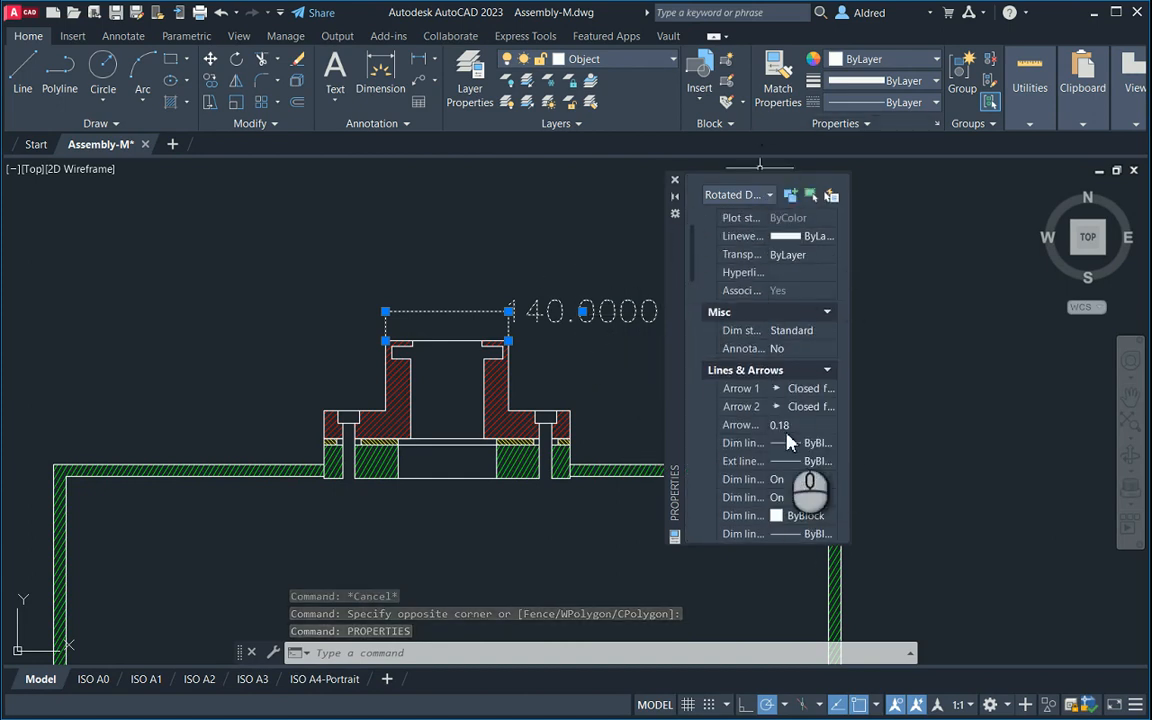
pyautogui.click(810, 349)
pyautogui.click(827, 349)
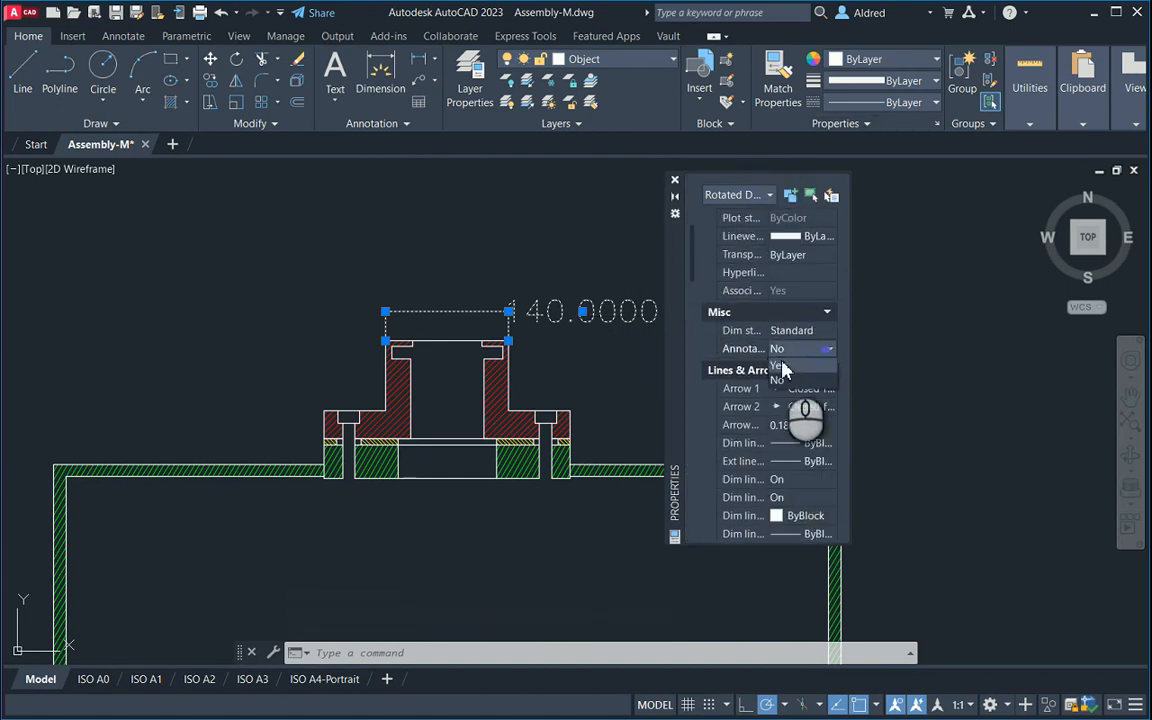
pyautogui.click(777, 367)
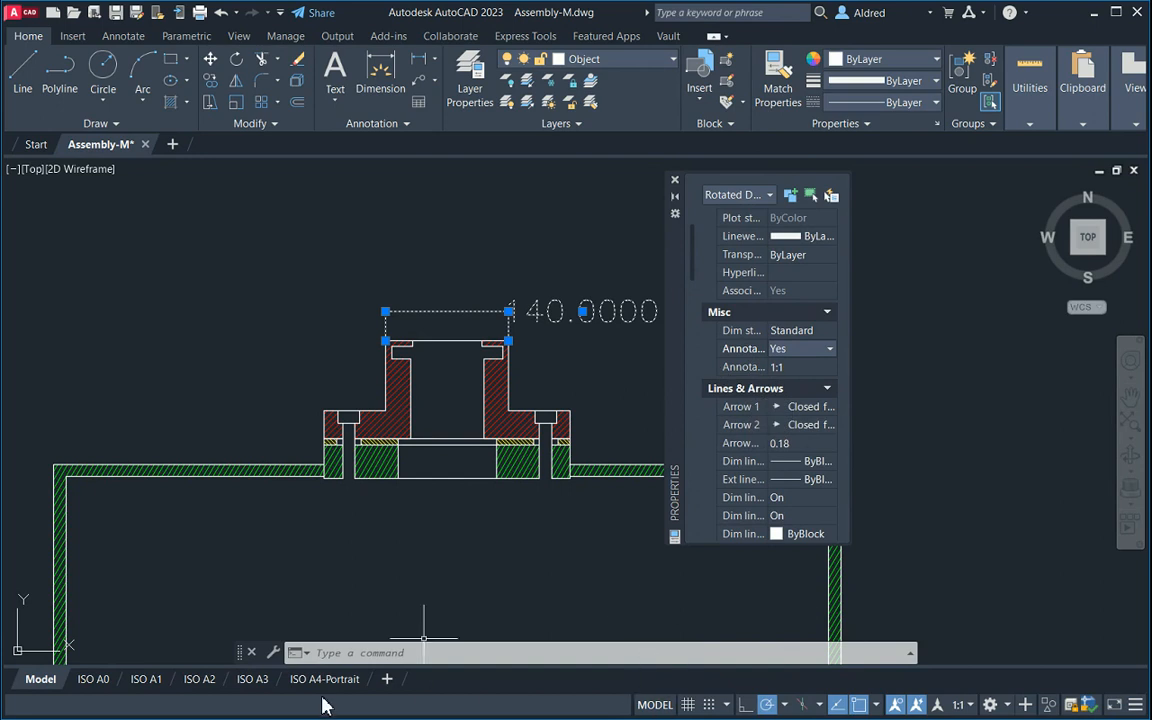
# Check both viewports on the ISO A0 layout and inspect the annotation scale list of the housing's width dimension in model space
pyautogui.click(93, 679)
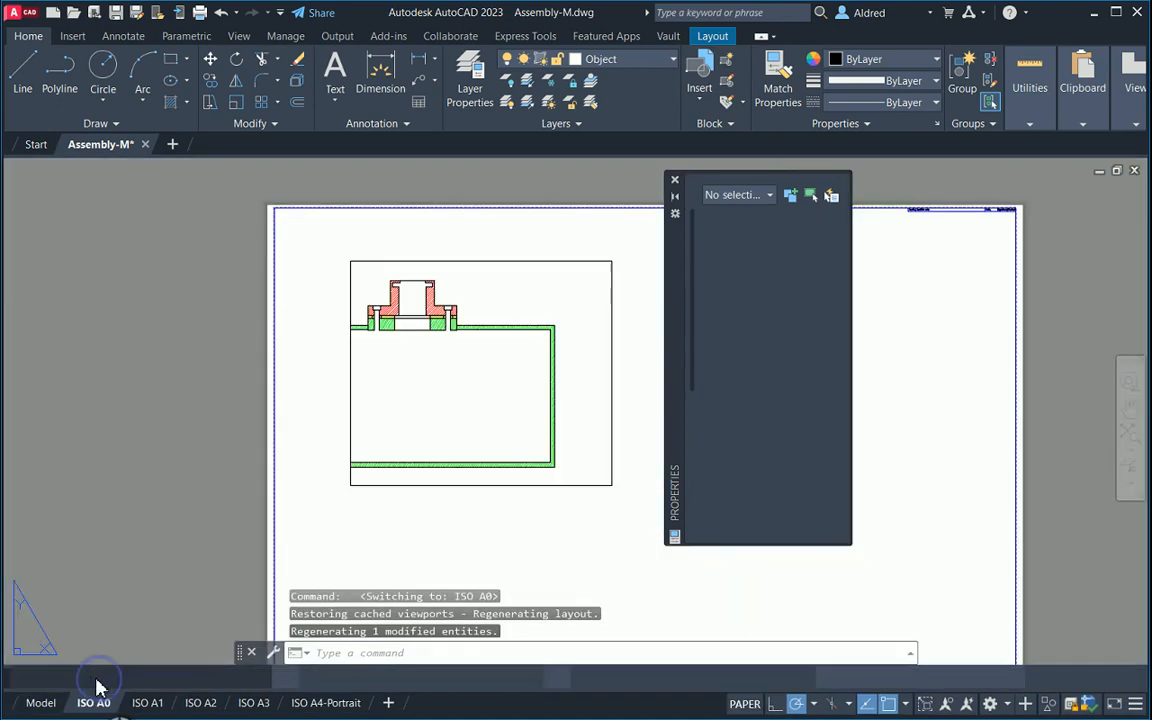
pyautogui.click(517, 512)
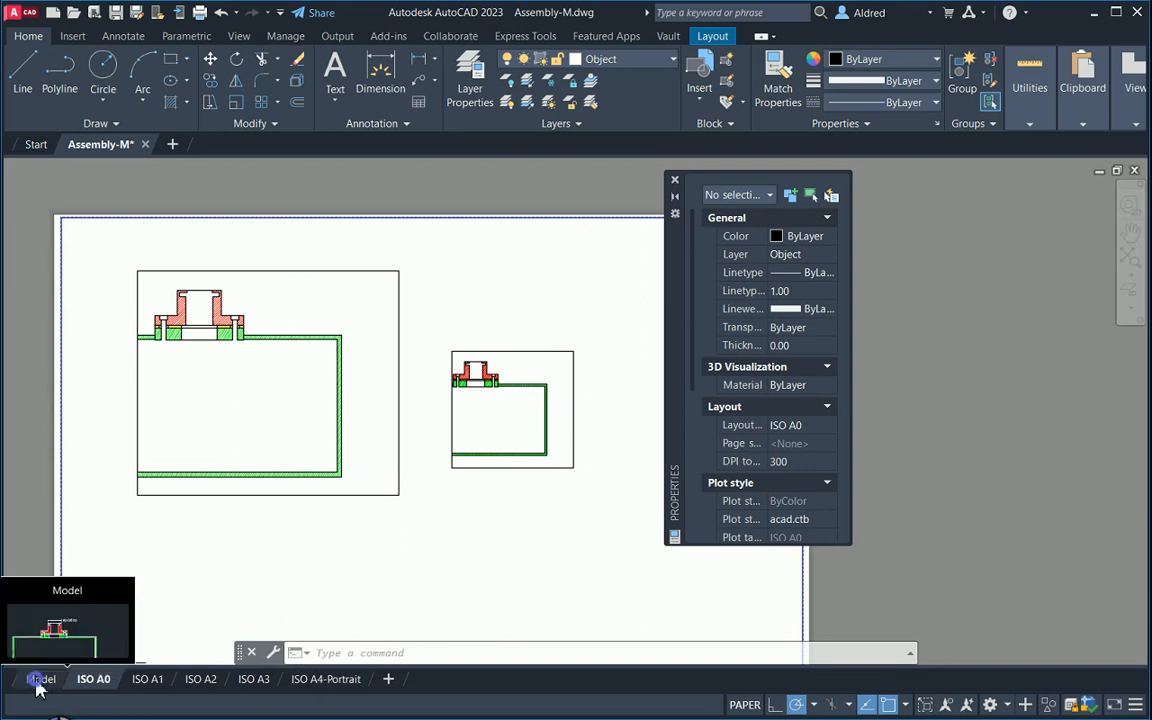
pyautogui.click(40, 679)
pyautogui.moveTo(622, 354); pyautogui.dragTo(584, 381, button='middle')
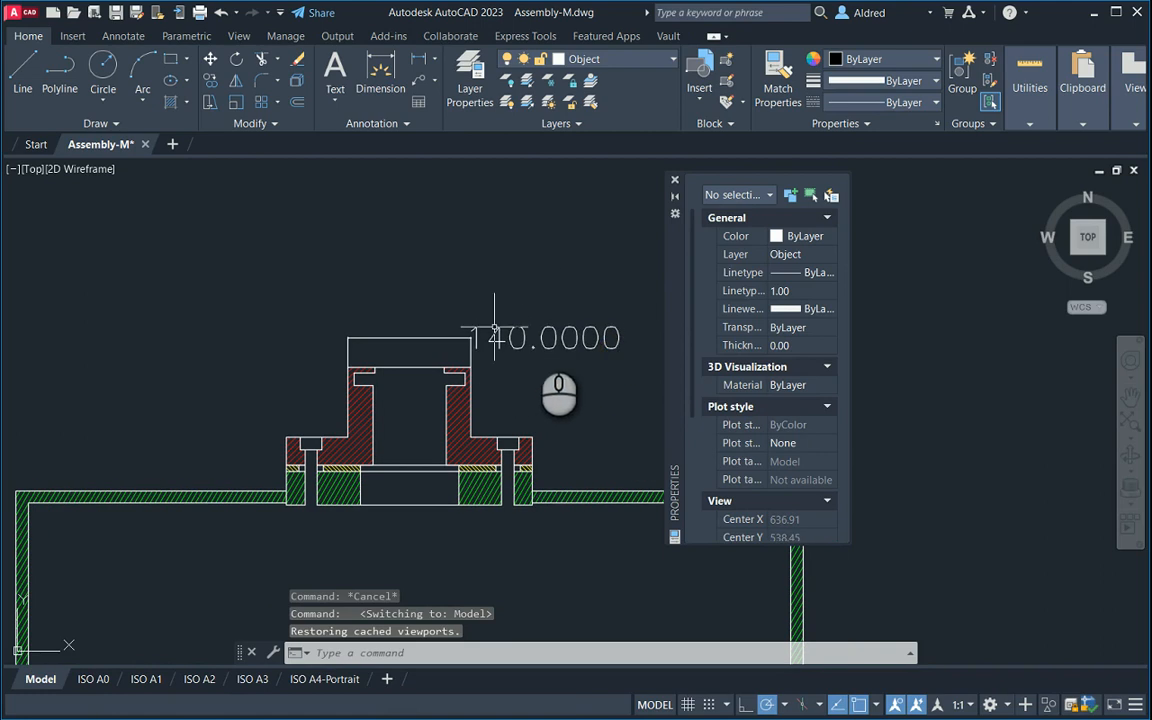
pyautogui.click(616, 380)
pyautogui.click(555, 278)
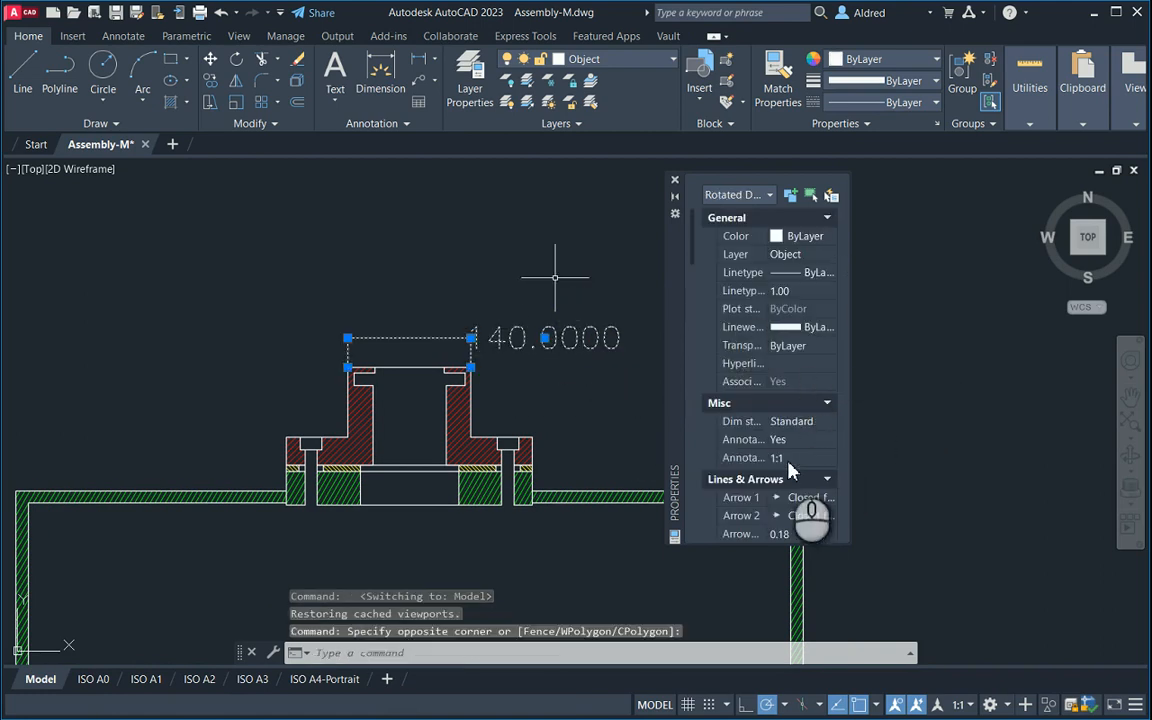
pyautogui.click(779, 458)
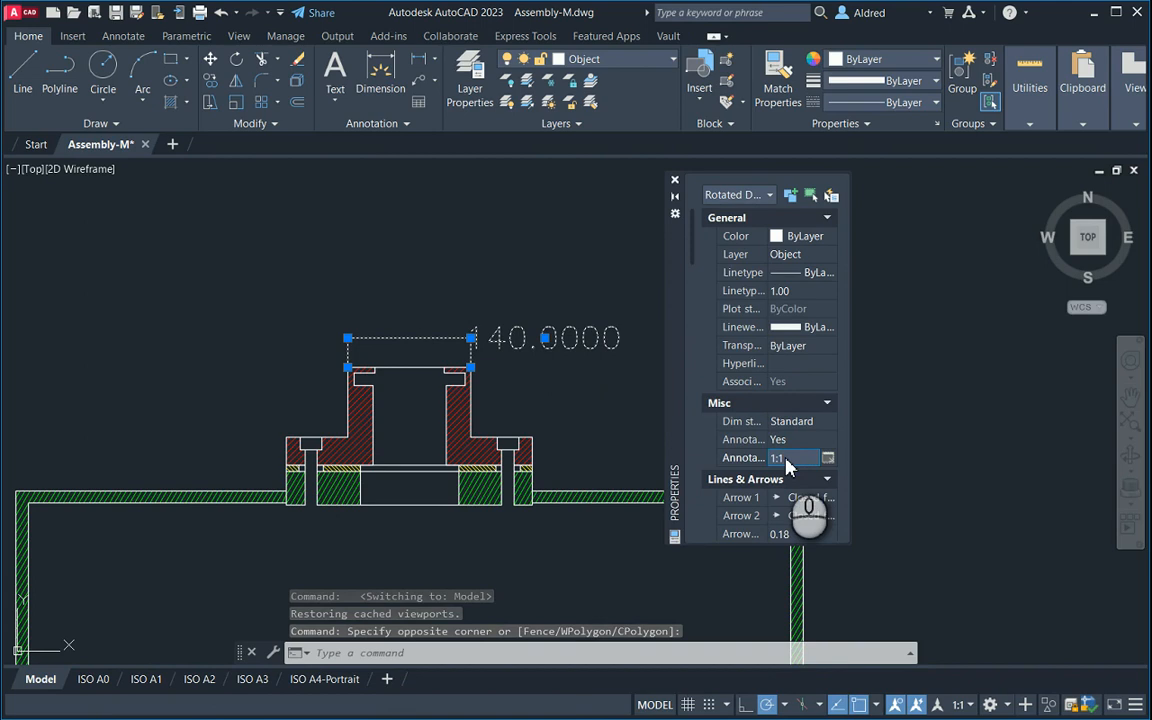
pyautogui.click(829, 458)
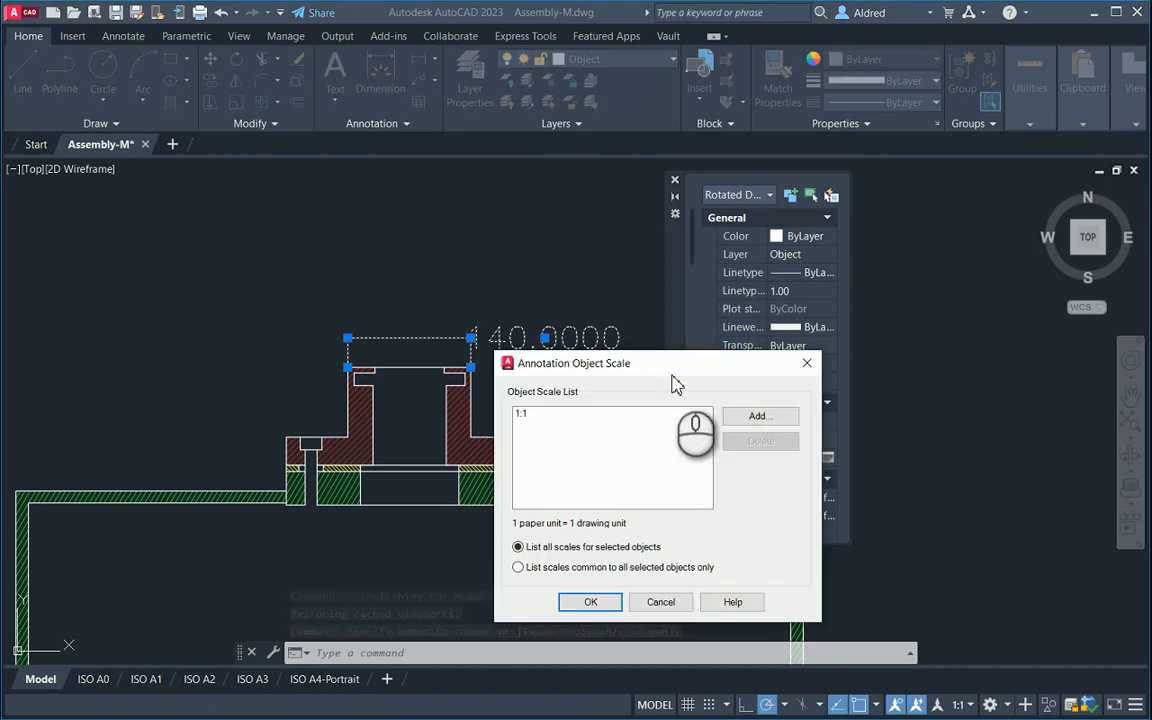
pyautogui.moveTo(672, 363); pyautogui.dragTo(689, 221)
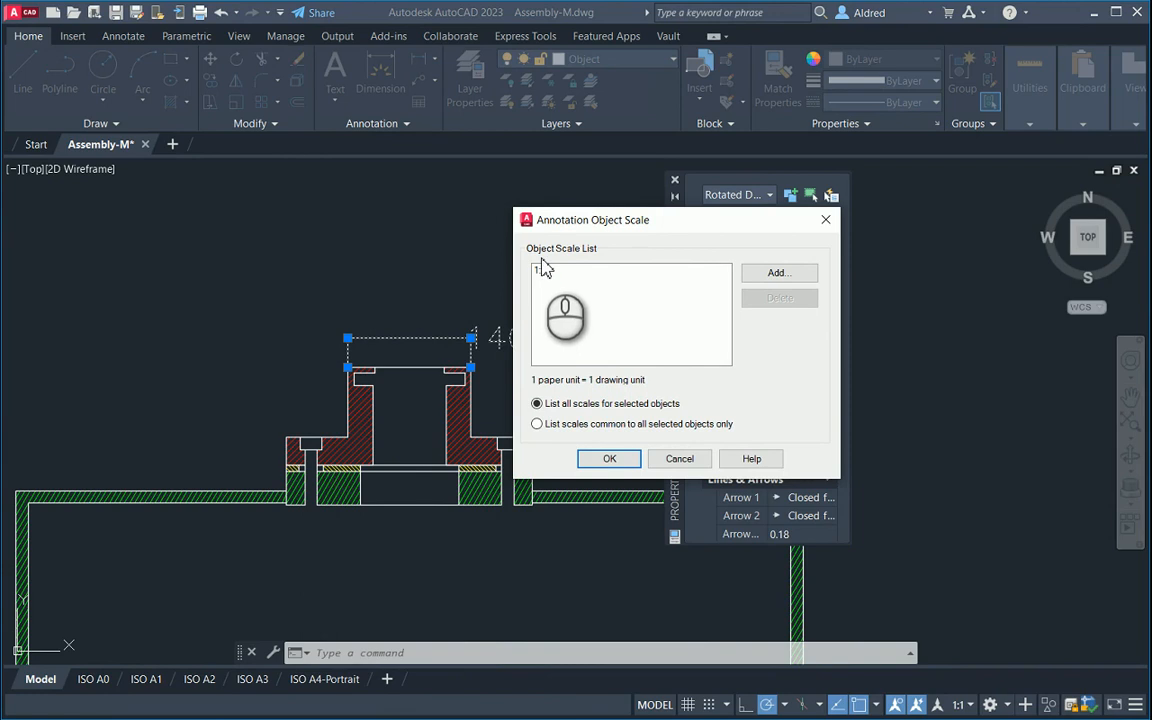
pyautogui.click(824, 221)
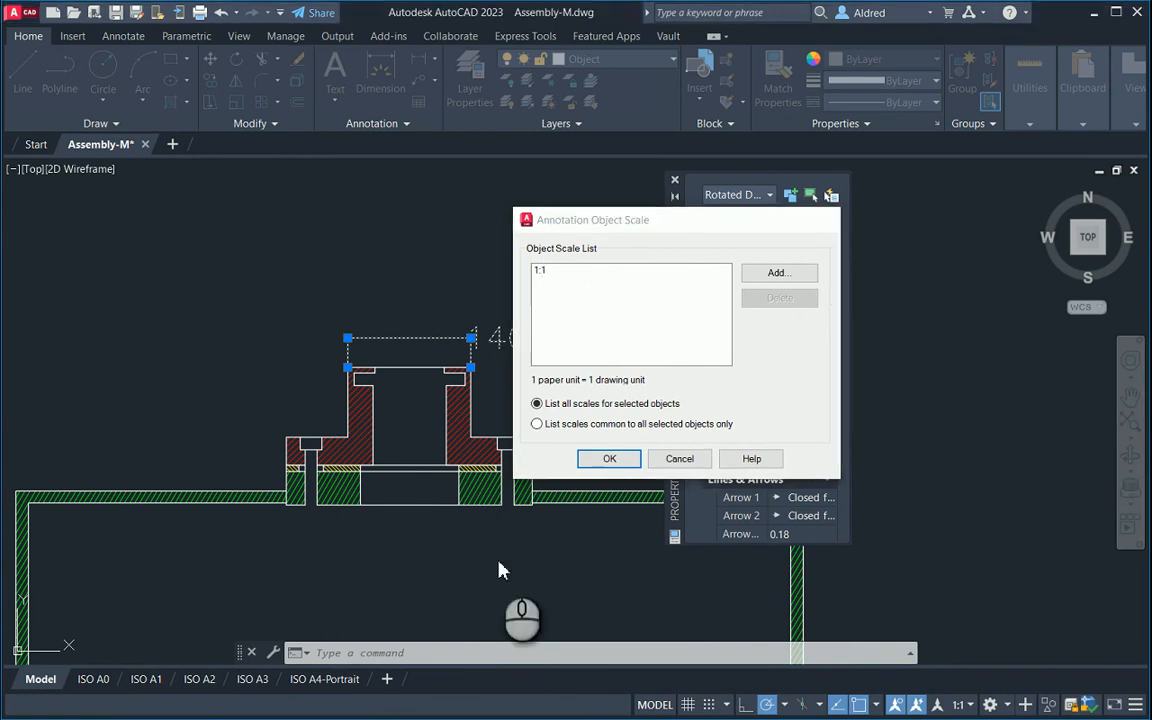
# Copy the larger viewport on the ISO A0 layout and paste the copy below the two existing viewports
pyautogui.click(97, 679)
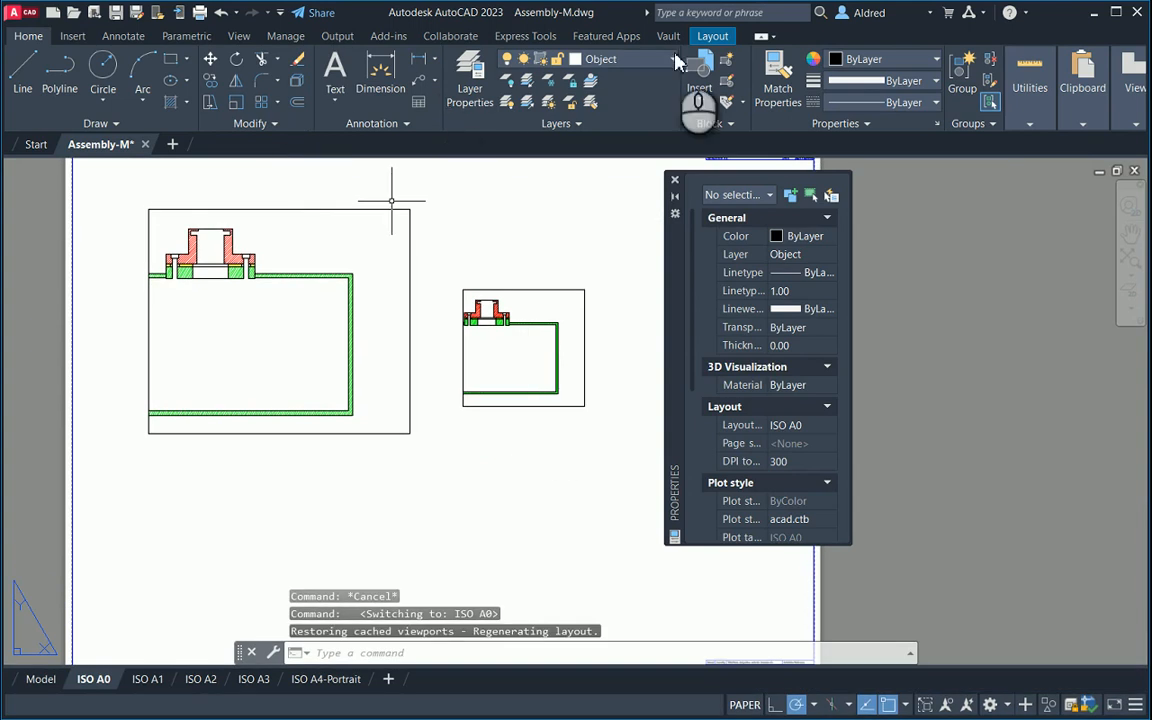
pyautogui.click(414, 493)
pyautogui.click(311, 398)
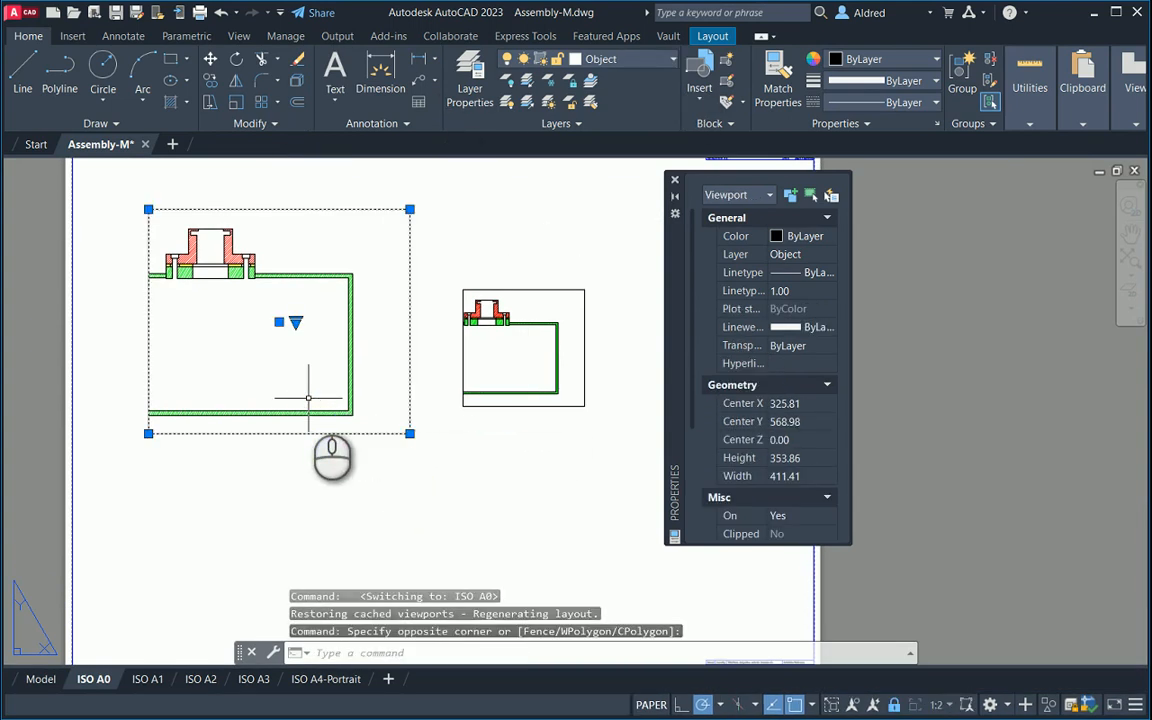
pyautogui.hotkey('ctrl', 'c')
pyautogui.moveTo(322, 423); pyautogui.dragTo(326, 214, button='middle')
pyautogui.hotkey('ctrl', 'v')
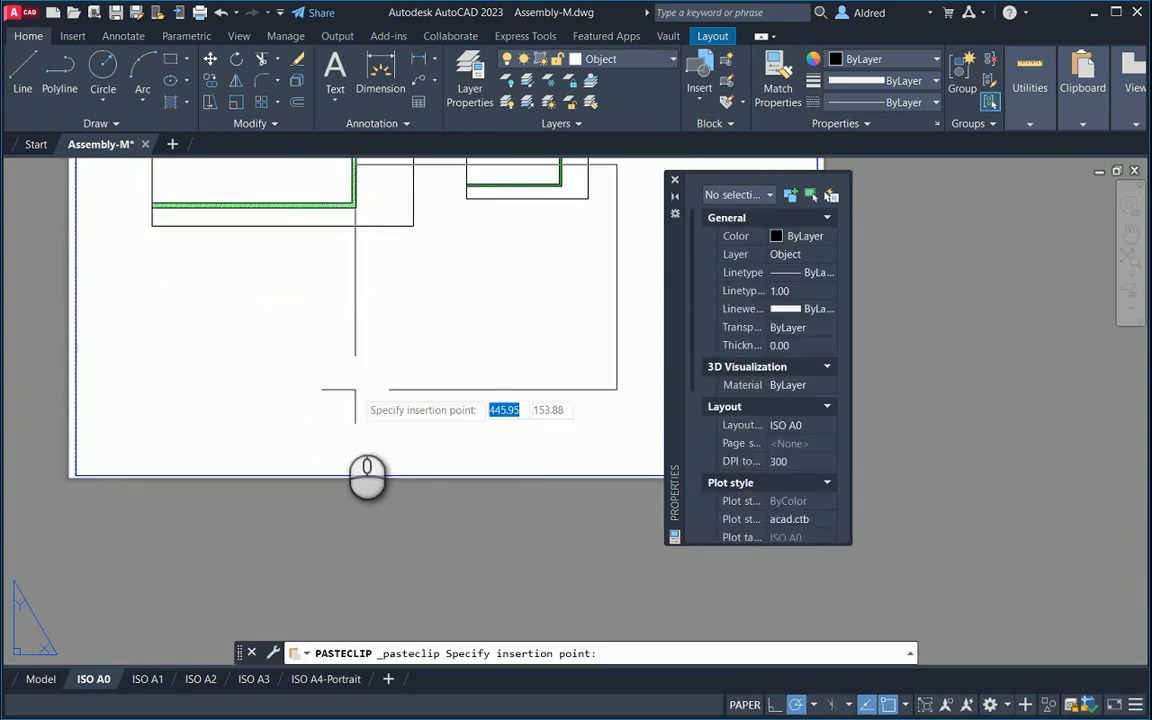
pyautogui.click(322, 463)
pyautogui.press('Escape')
# Set the scale of the pasted viewport to 1:1
pyautogui.click(596, 432)
pyautogui.click(512, 350)
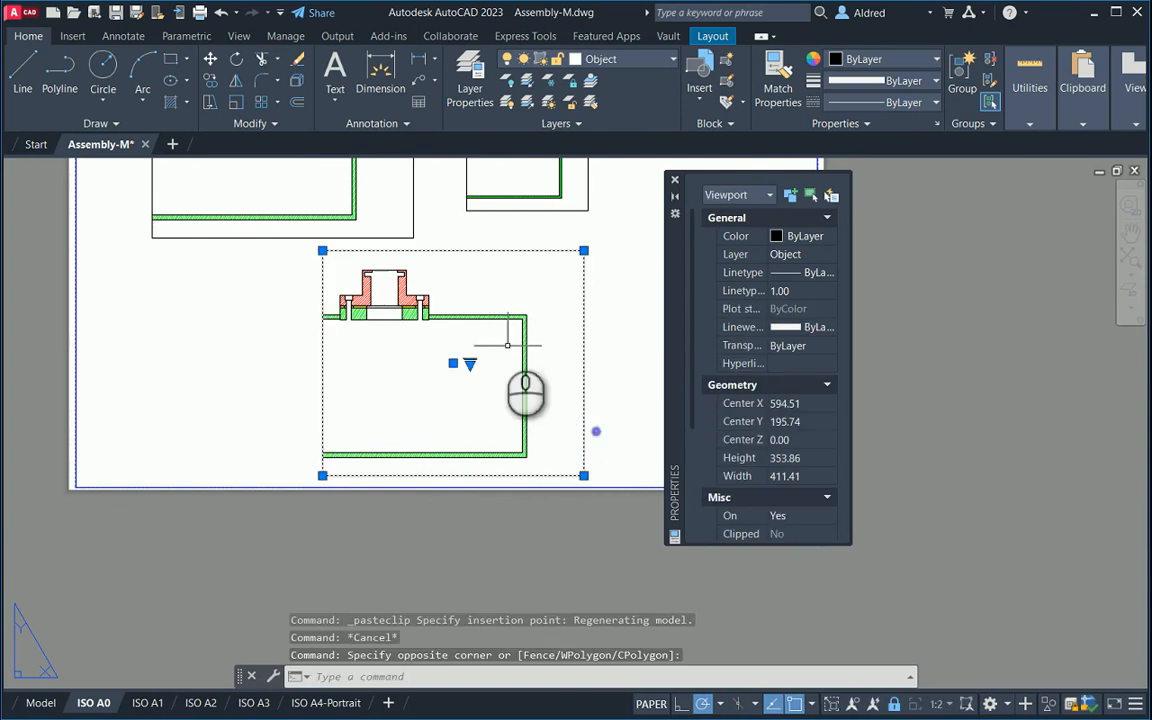
pyautogui.click(469, 364)
pyautogui.click(505, 375)
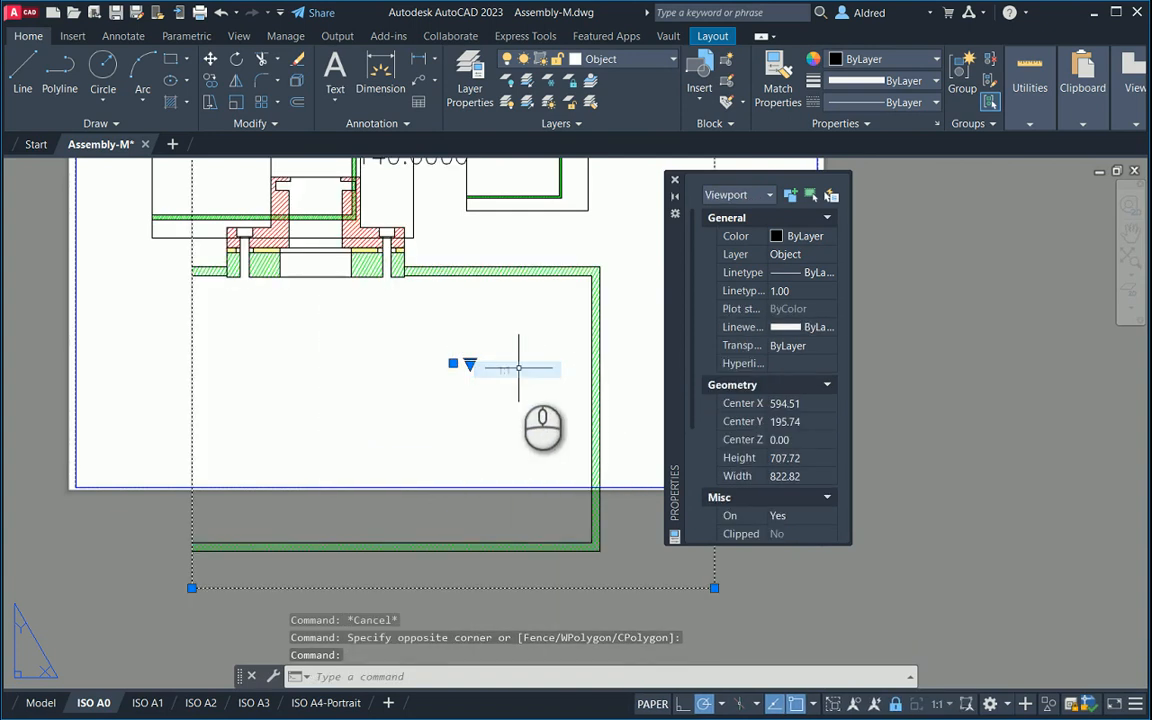
pyautogui.moveTo(412, 299); pyautogui.dragTo(416, 372, button='middle')
pyautogui.scroll(-2, 536, 385)
pyautogui.moveTo(536, 385); pyautogui.dragTo(428, 312, button='middle')
pyautogui.press('Escape')
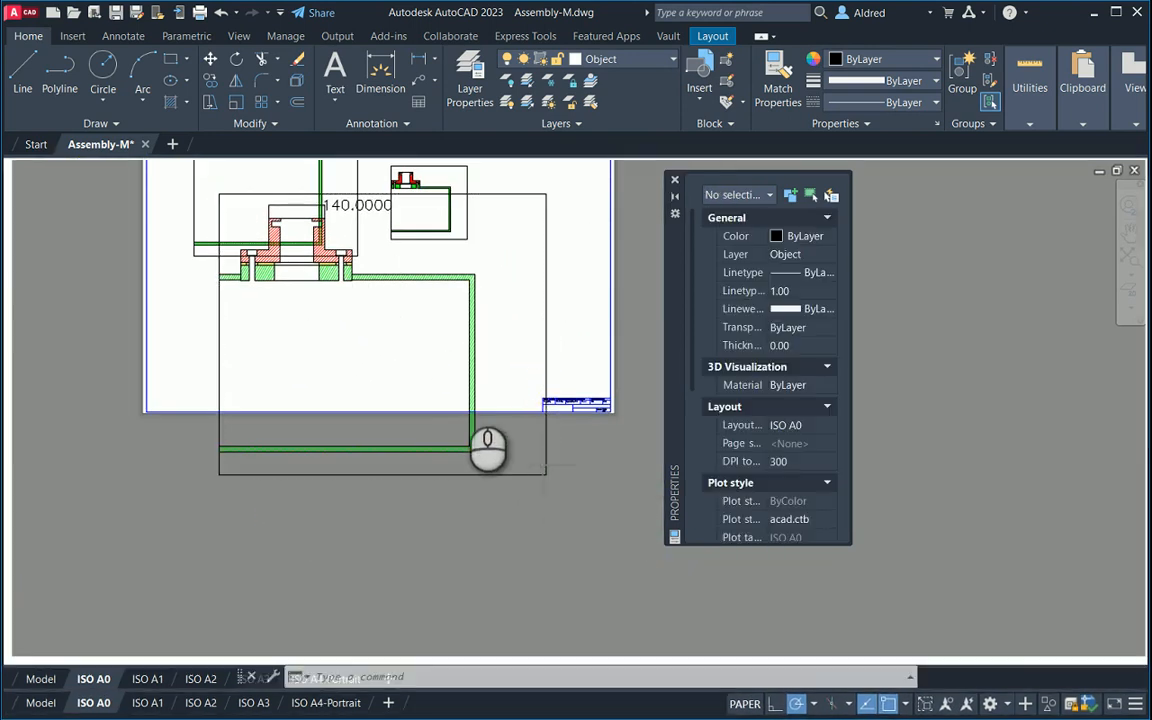
# Move the 1:1 viewport straight down, clear of the other viewports, to centre Y 0.00
pyautogui.click(500, 470)
pyautogui.click(308, 308)
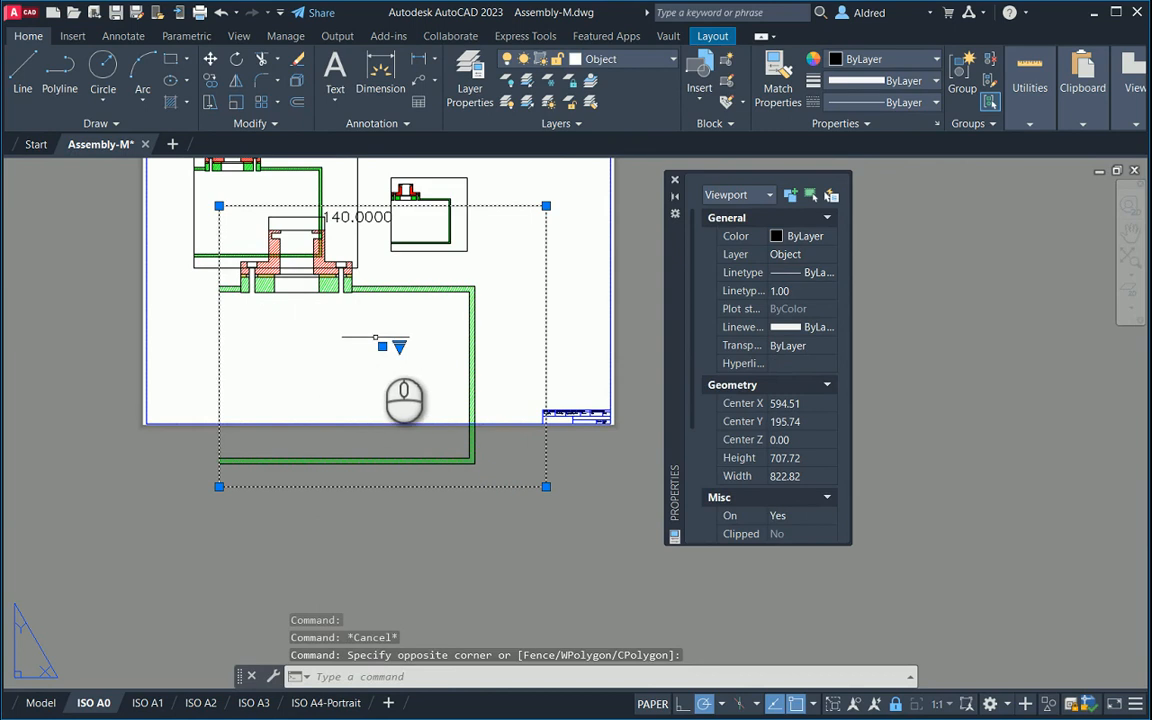
pyautogui.click(382, 347)
pyautogui.click(378, 420)
pyautogui.scroll(6, 380, 300)
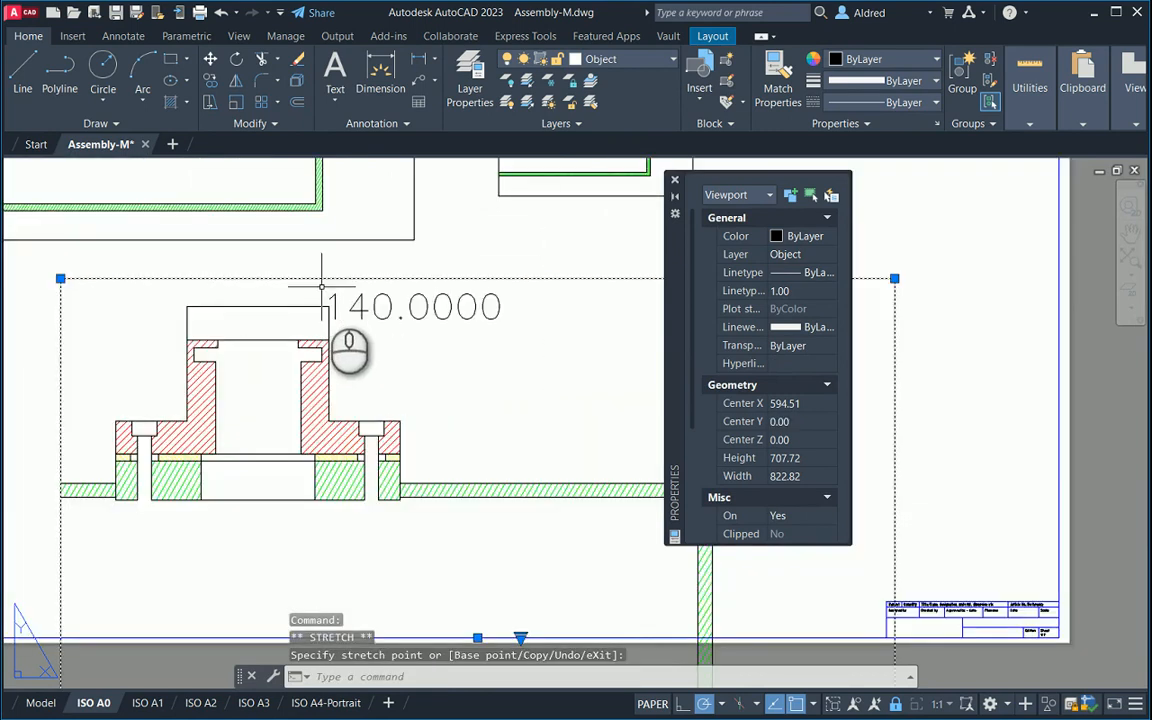
# Deselect the 1:1 viewport and compare how the width dimension displays across the three viewports on the ISO A0 layout
pyautogui.scroll(-3, 496, 419)
pyautogui.moveTo(496, 419); pyautogui.dragTo(391, 373, button='middle')
pyautogui.press('Escape')
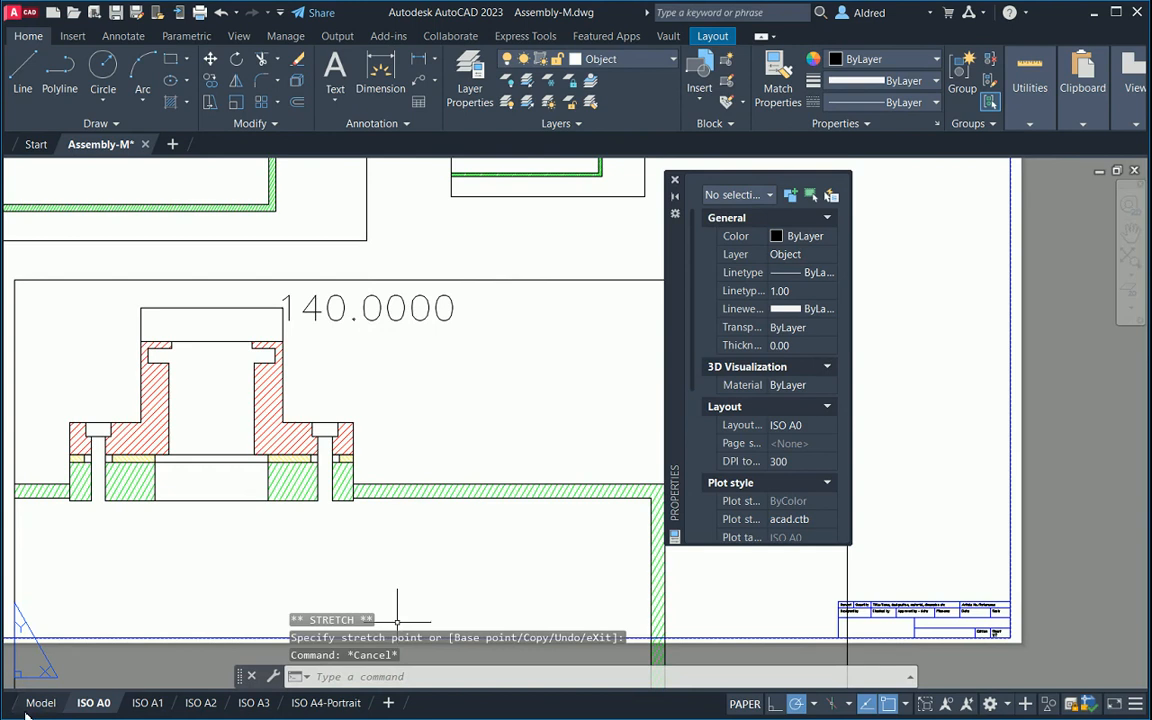
pyautogui.moveTo(419, 167); pyautogui.dragTo(531, 523, button='middle')
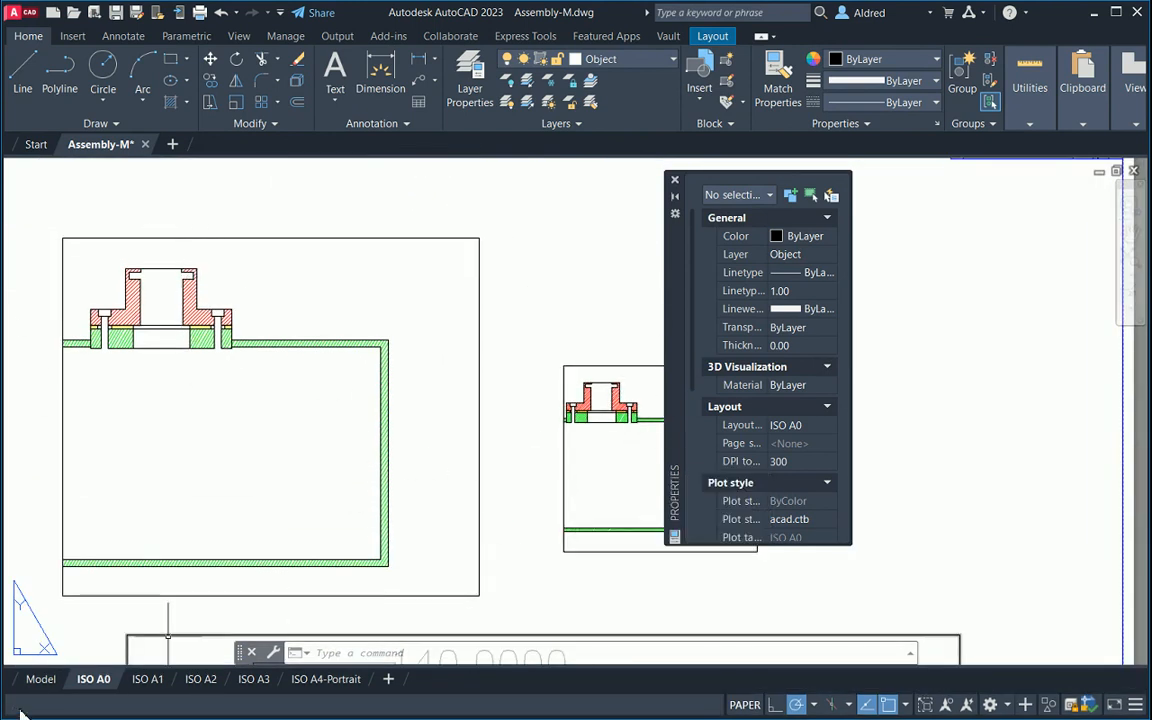
# Add the annotation scales 1:2 and 1:4 to the housing's width dimension in model space
pyautogui.click(42, 688)
pyautogui.click(616, 379)
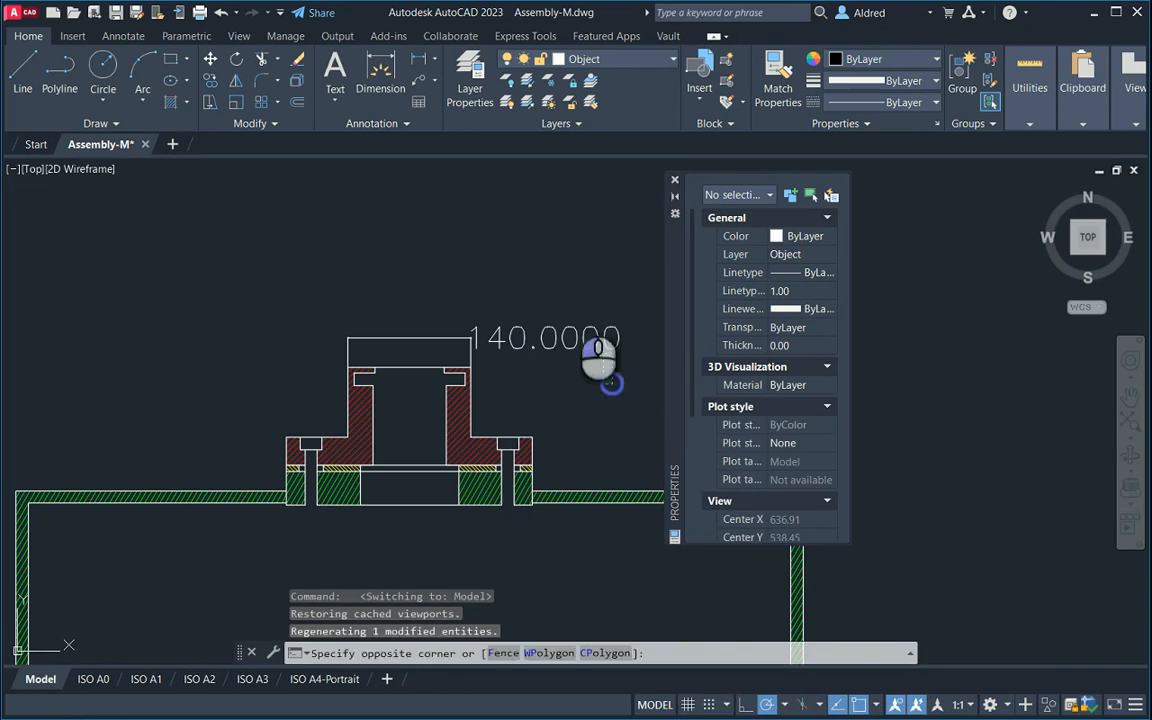
pyautogui.click(551, 264)
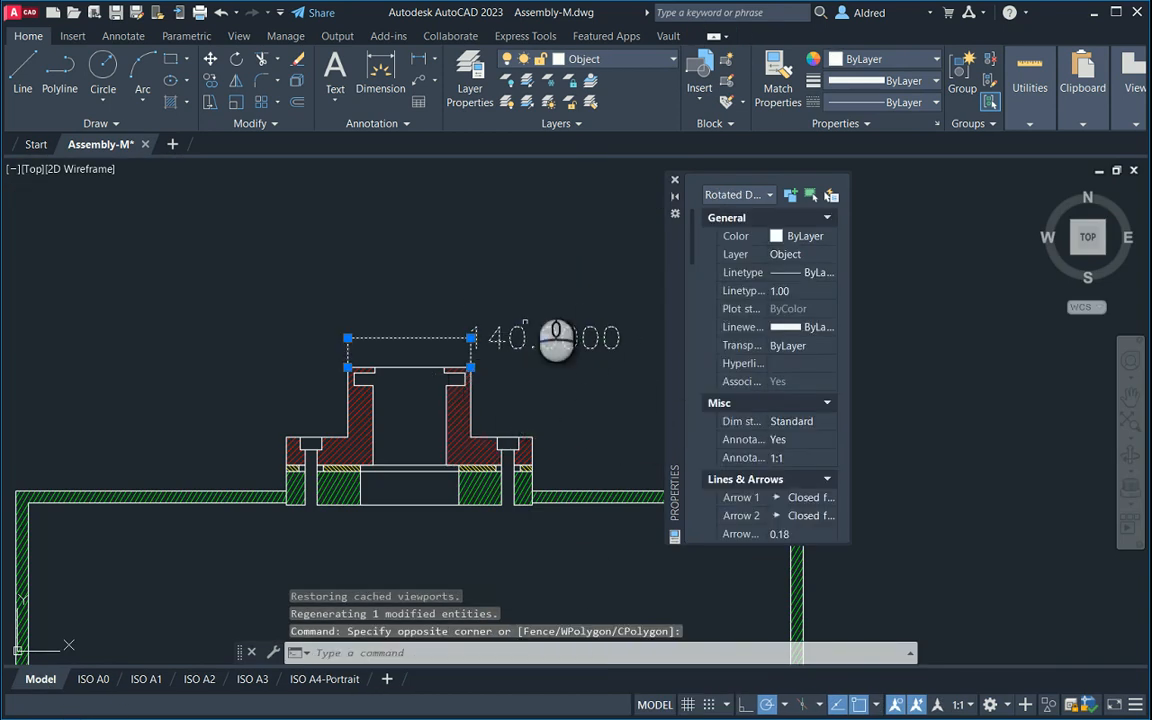
pyautogui.click(800, 458)
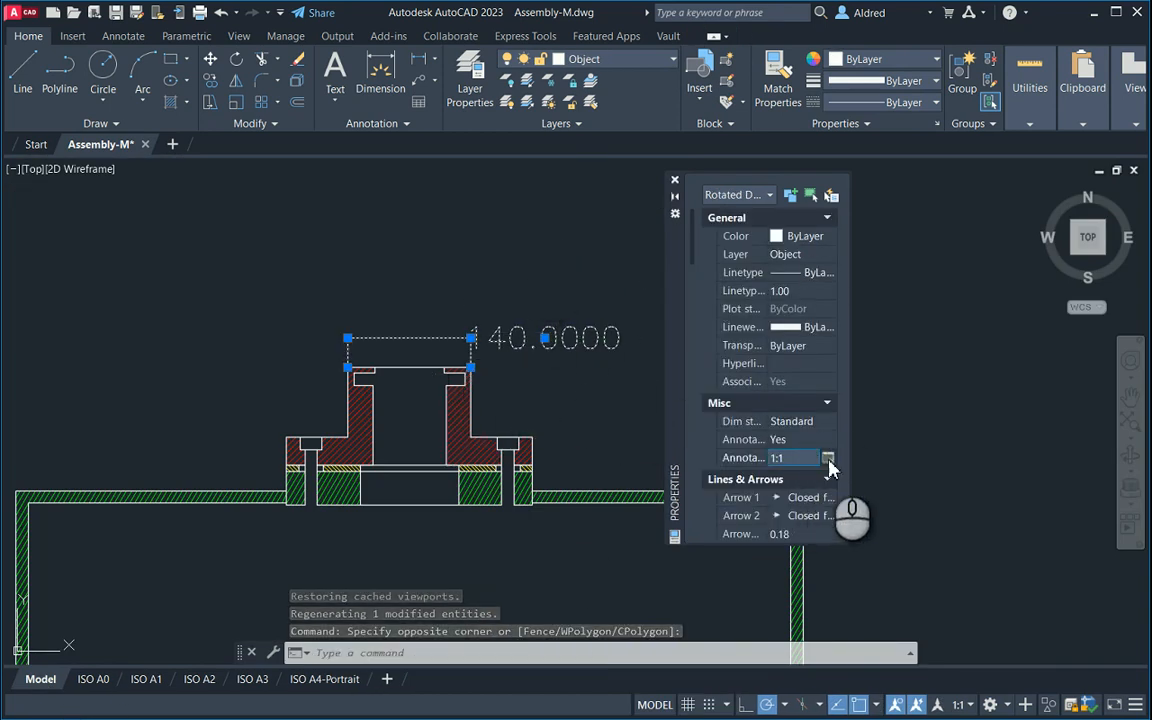
pyautogui.click(826, 458)
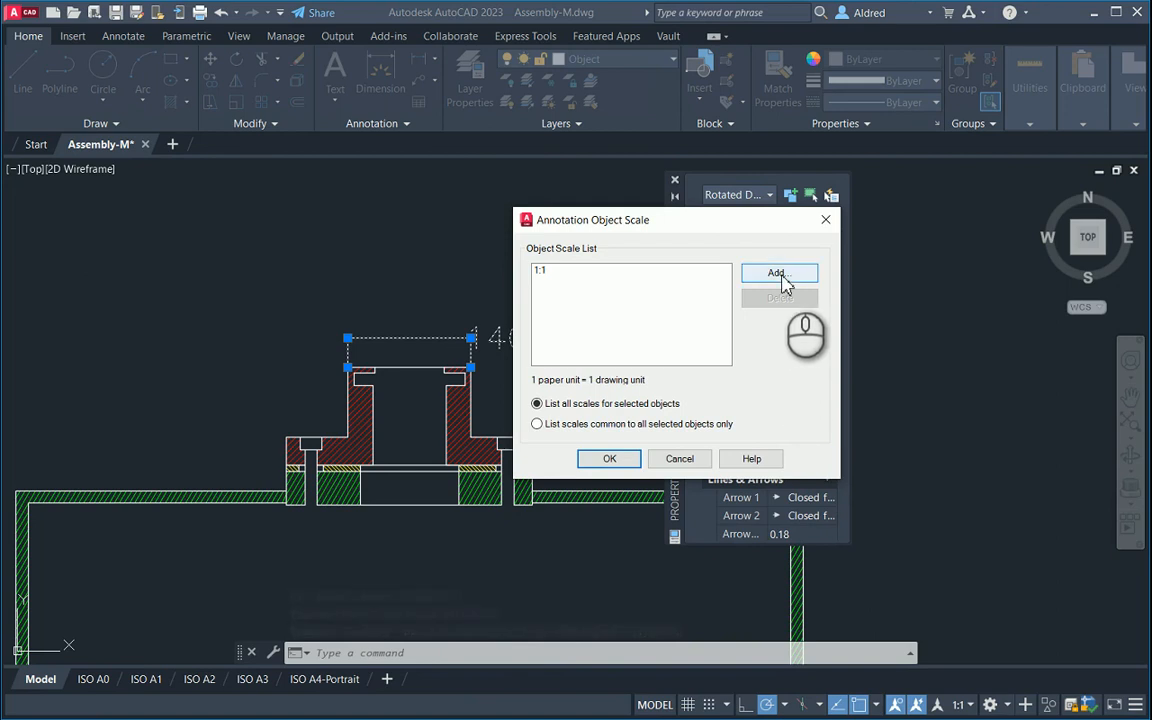
pyautogui.click(779, 274)
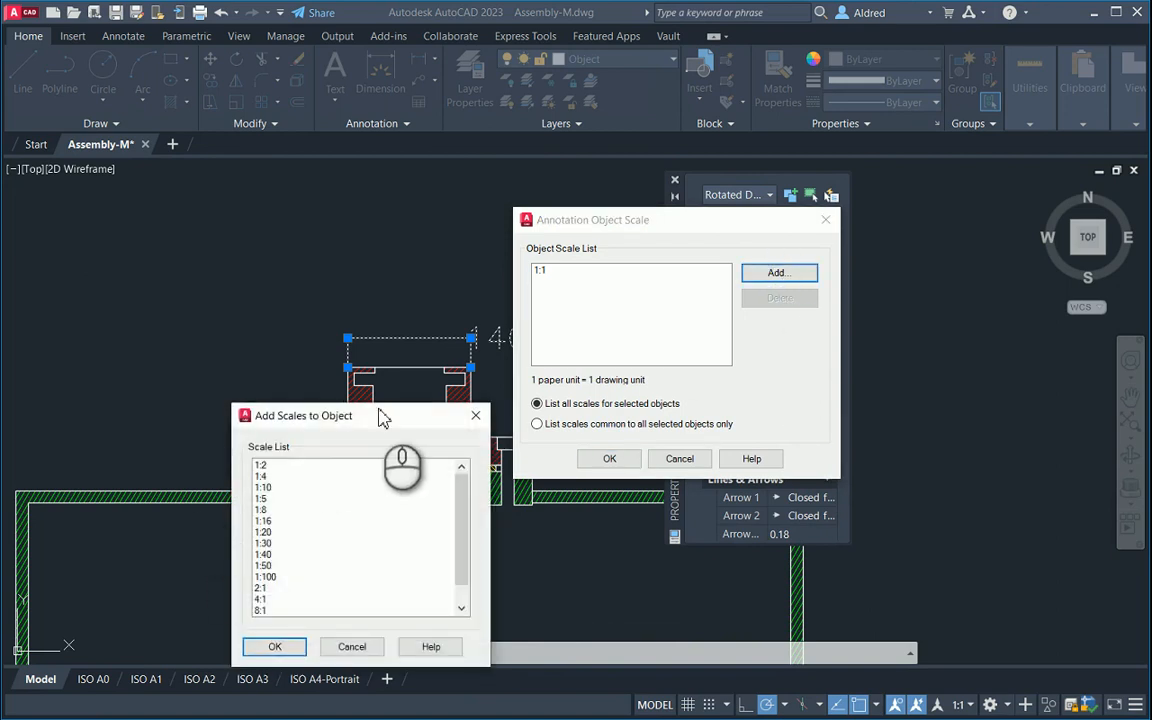
pyautogui.moveTo(380, 414); pyautogui.dragTo(368, 288)
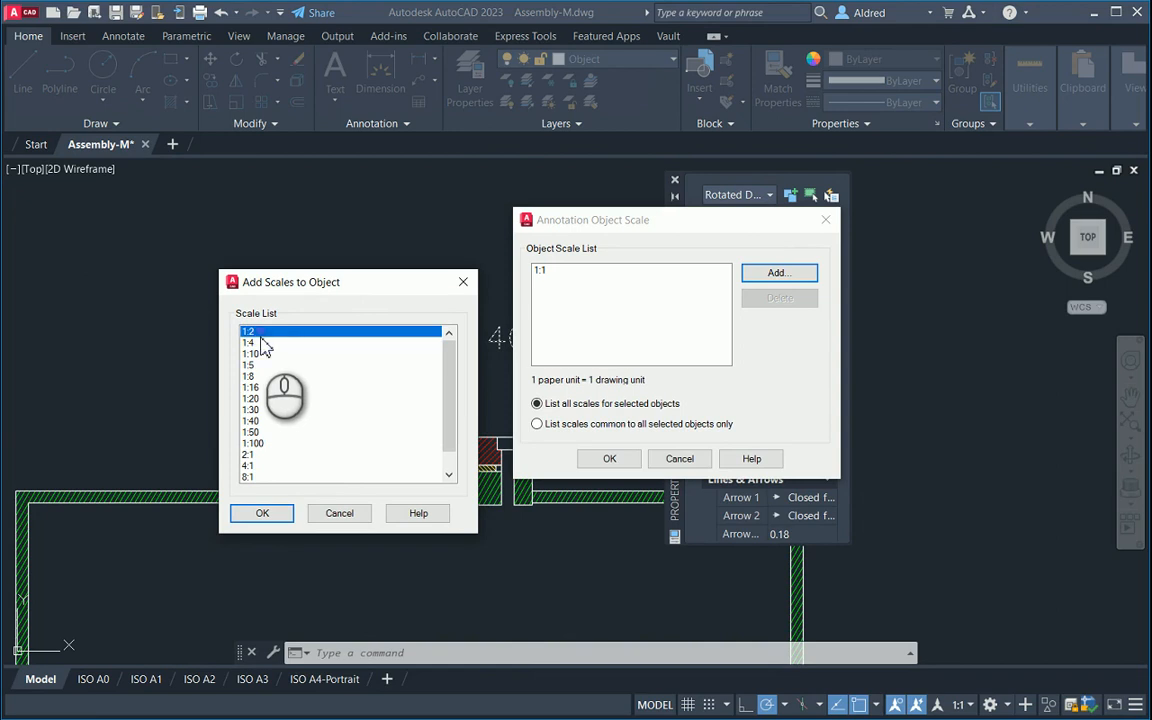
pyautogui.keyDown('ctrl'); pyautogui.click(250, 343); pyautogui.keyUp('ctrl')
pyautogui.click(263, 515)
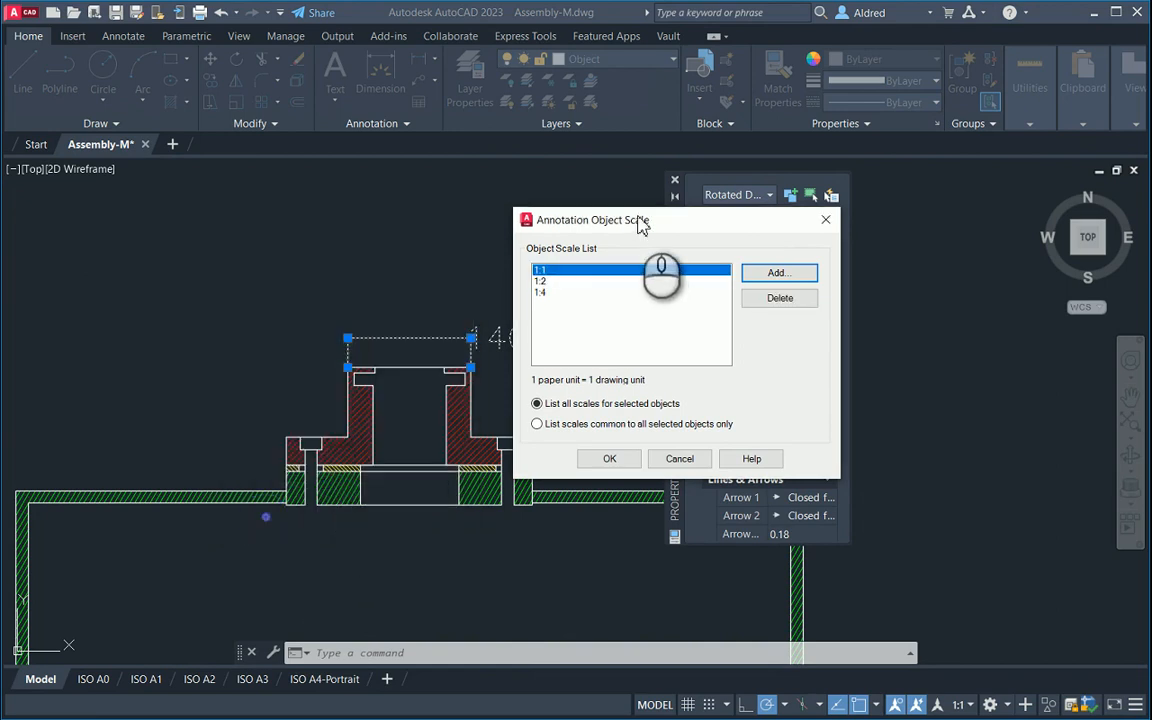
pyautogui.click(609, 458)
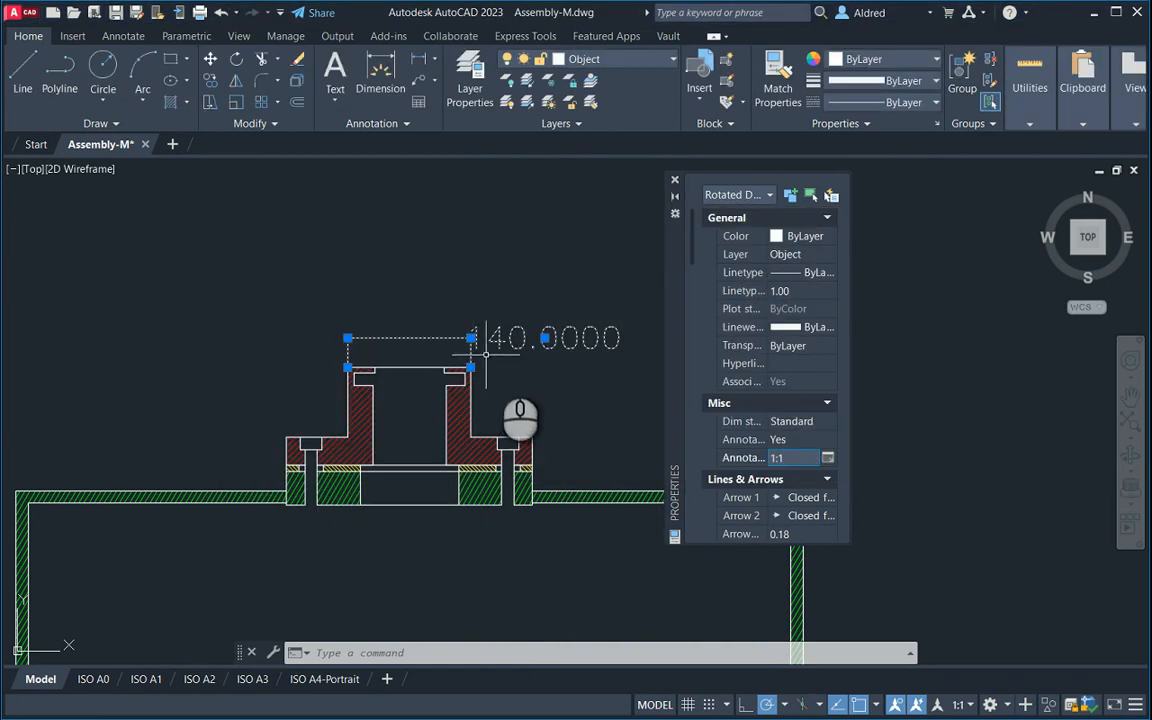
# On the ISO A0 layout, stretch the 1:4 viewport's upper edge upward to a viewport height of about 202
pyautogui.click(92, 685)
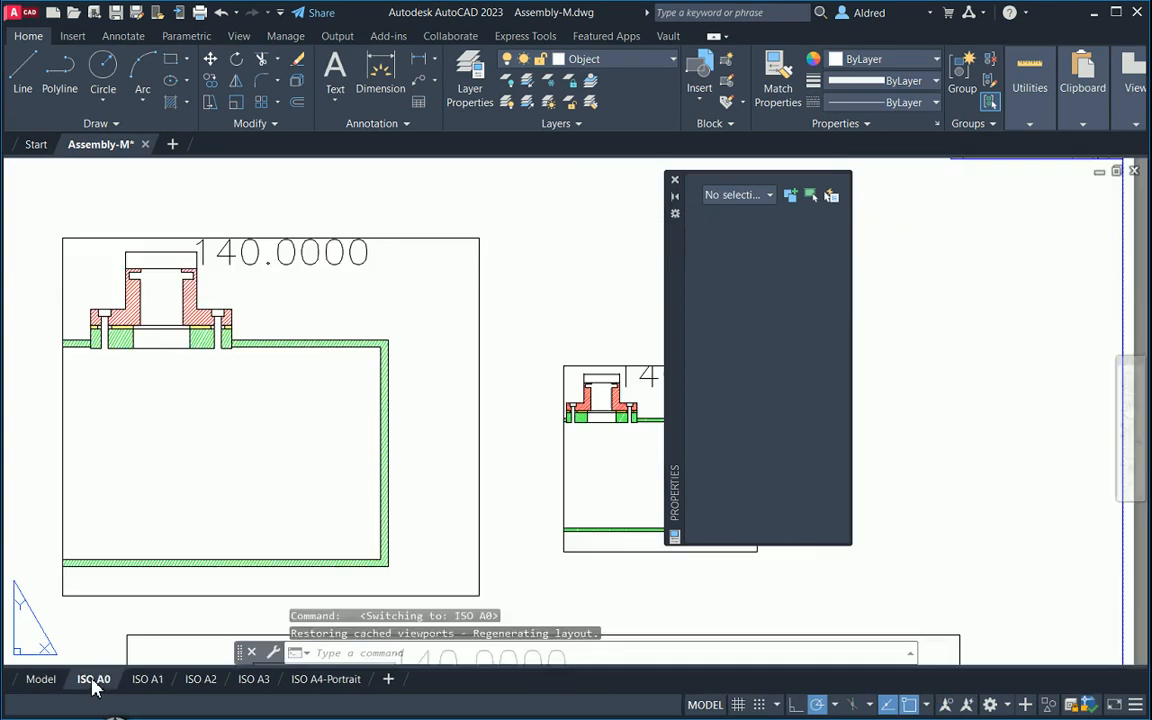
pyautogui.moveTo(334, 437); pyautogui.dragTo(236, 454, button='middle')
pyautogui.moveTo(651, 445); pyautogui.dragTo(651, 433, button='middle')
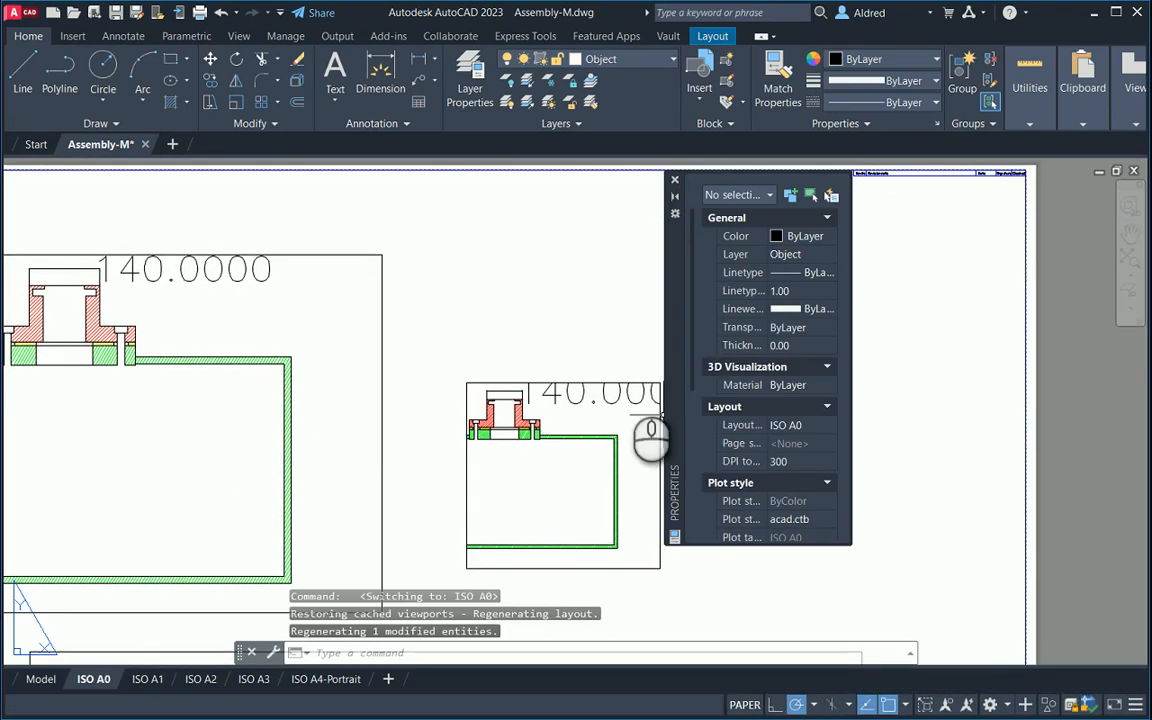
pyautogui.click(575, 396)
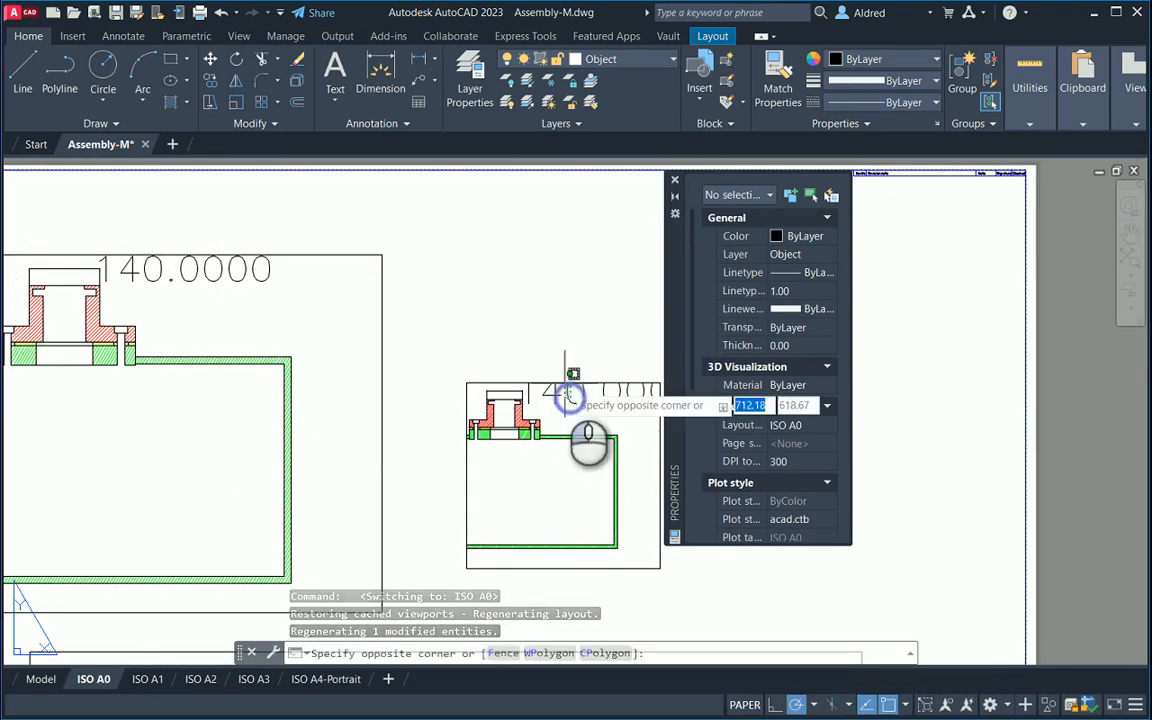
pyautogui.click(562, 383)
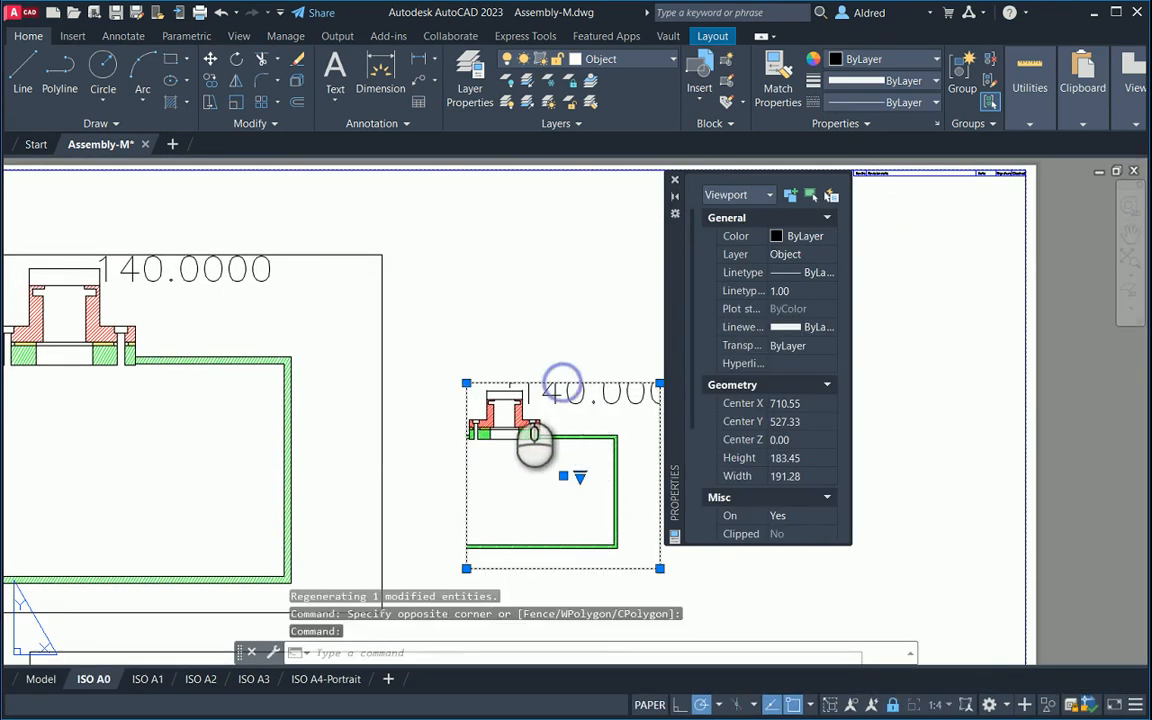
pyautogui.click(466, 383)
pyautogui.click(466, 364)
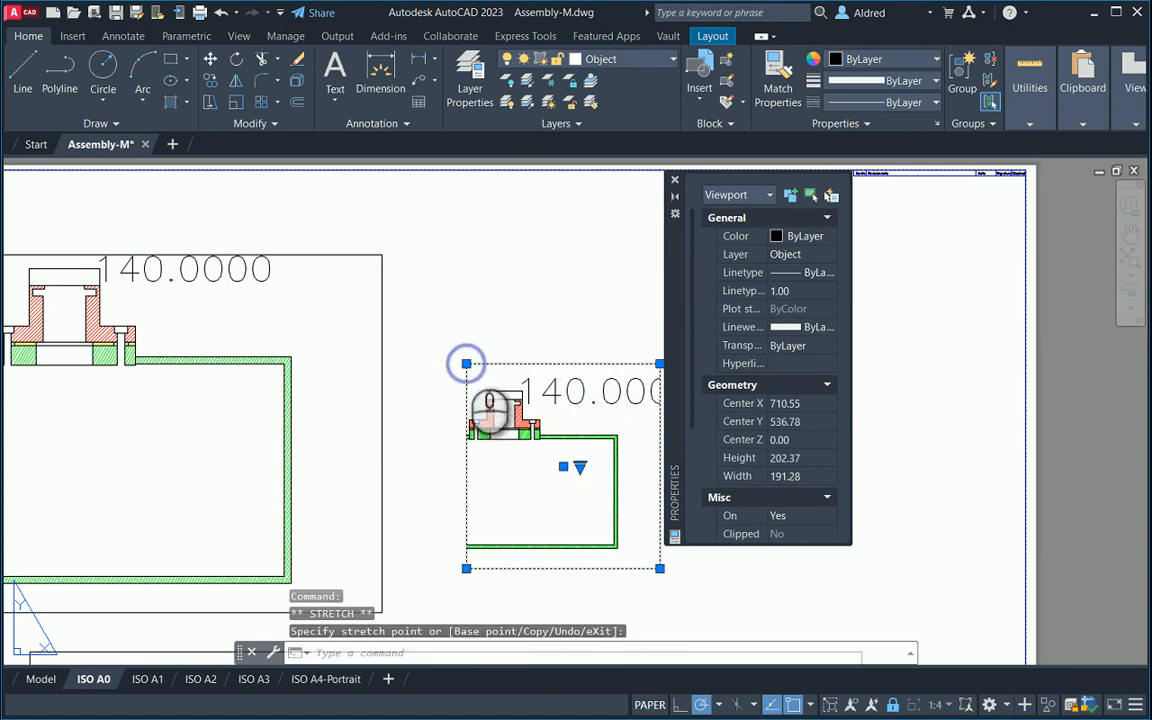
pyautogui.scroll(-2, 466, 362)
pyautogui.press('Escape')
pyautogui.press('Escape')
pyautogui.moveTo(488, 429); pyautogui.dragTo(477, 375, button='middle')
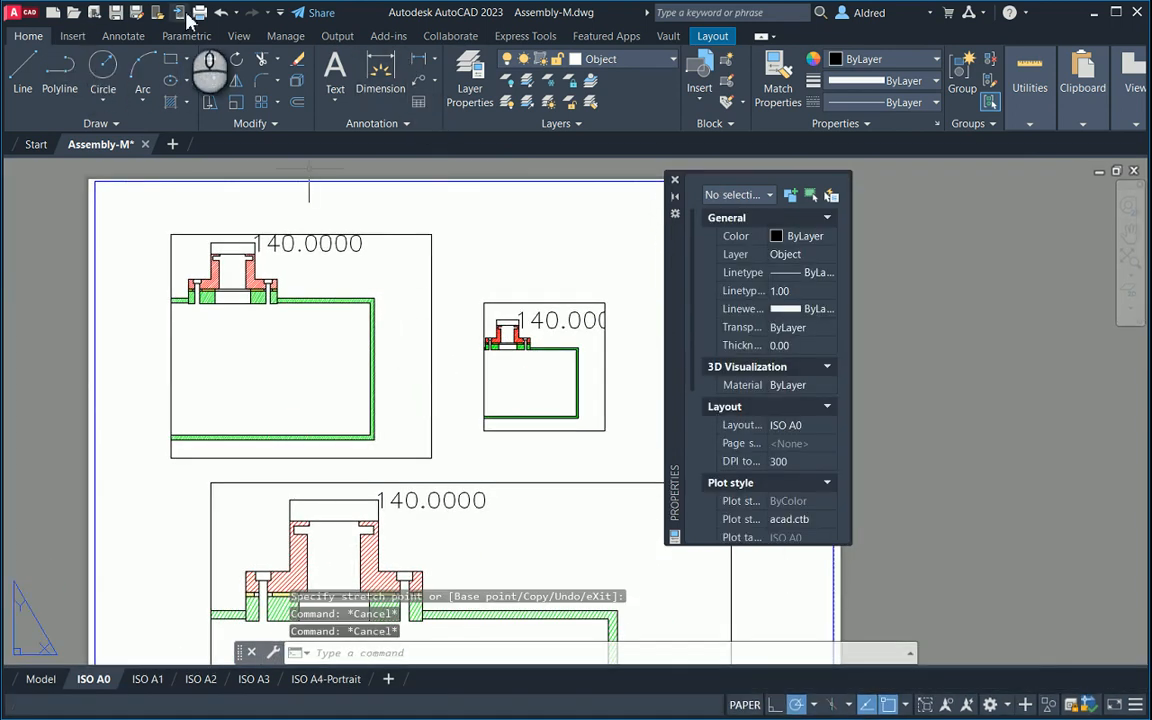
# Undo the stretch of the 1:4 viewport and the manually added annotation scales of the width dimension
pyautogui.click(224, 13)
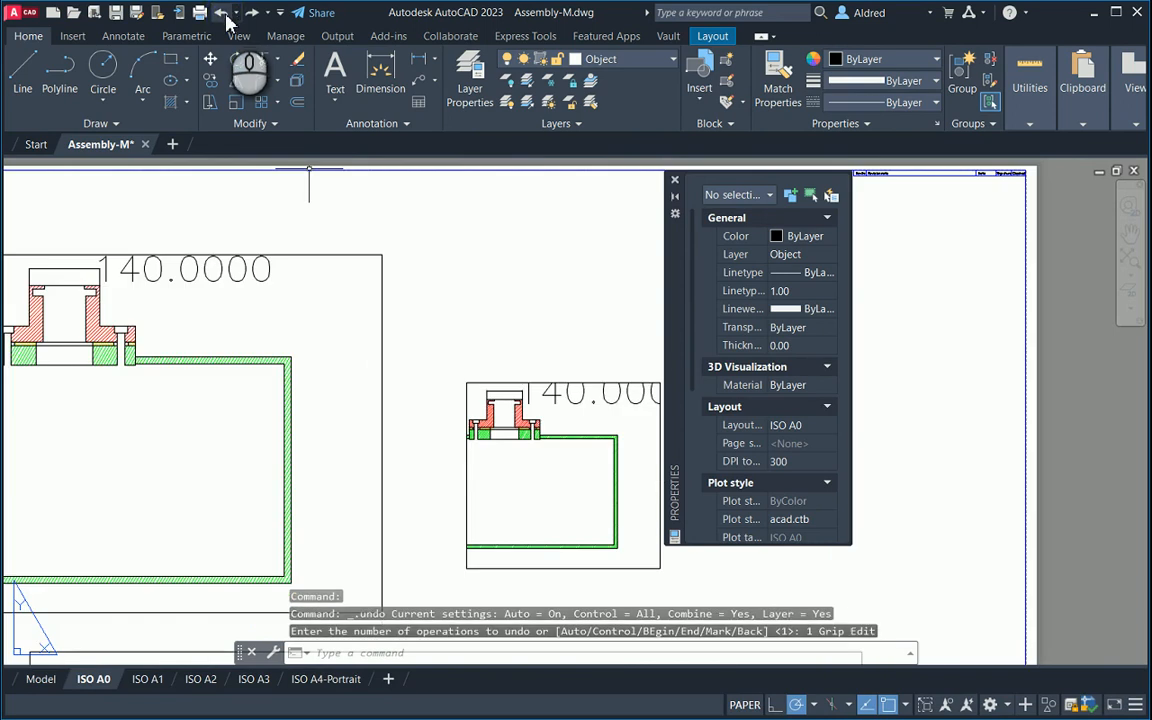
pyautogui.click(222, 13)
pyautogui.click(222, 13)
pyautogui.click(222, 13)
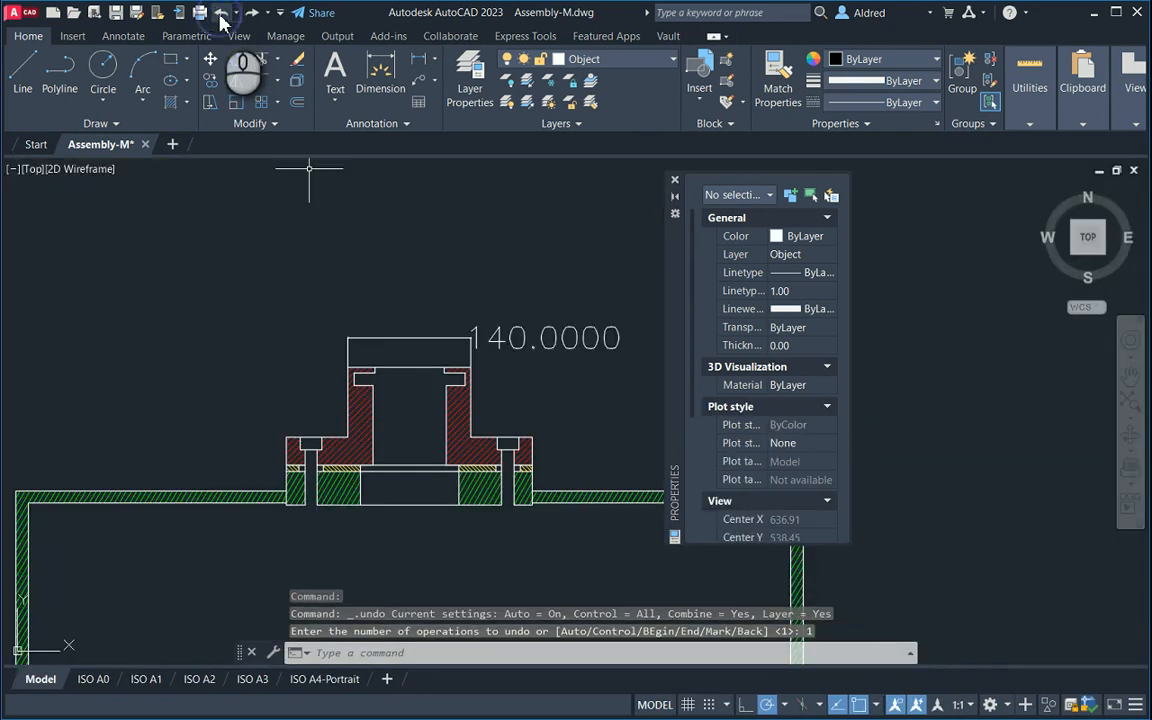
pyautogui.click(222, 13)
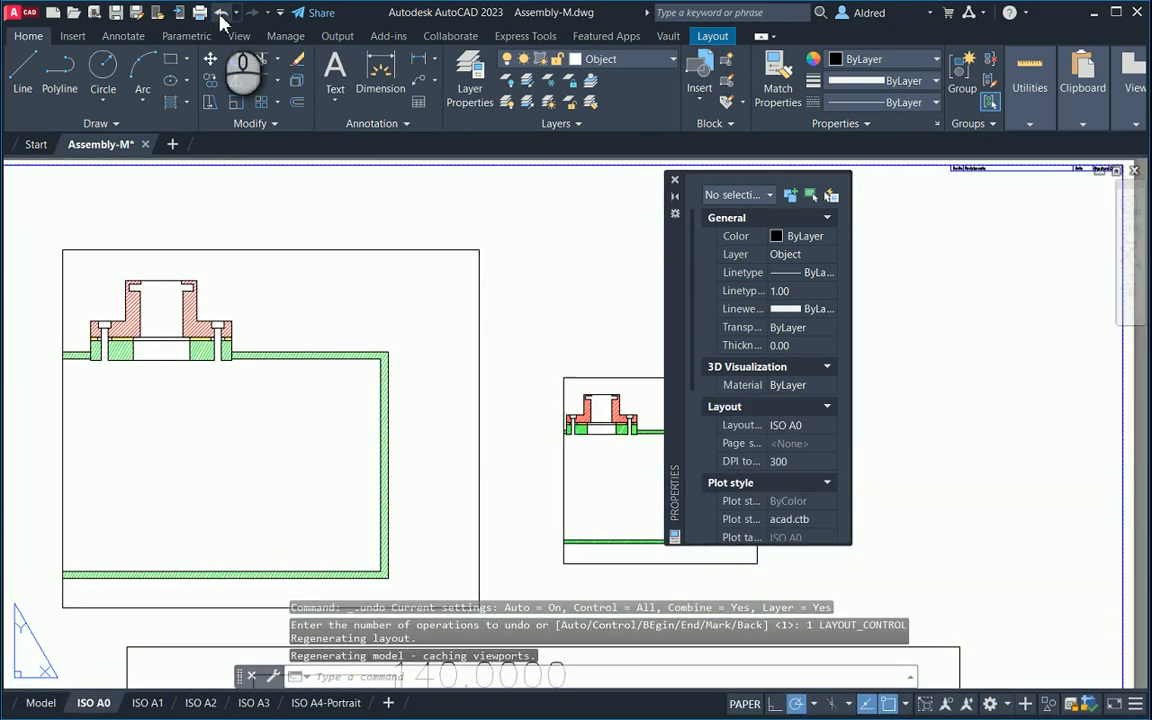
# Check the object scale list of the housing's width dimension in model space and leave it unedited
pyautogui.click(37, 703)
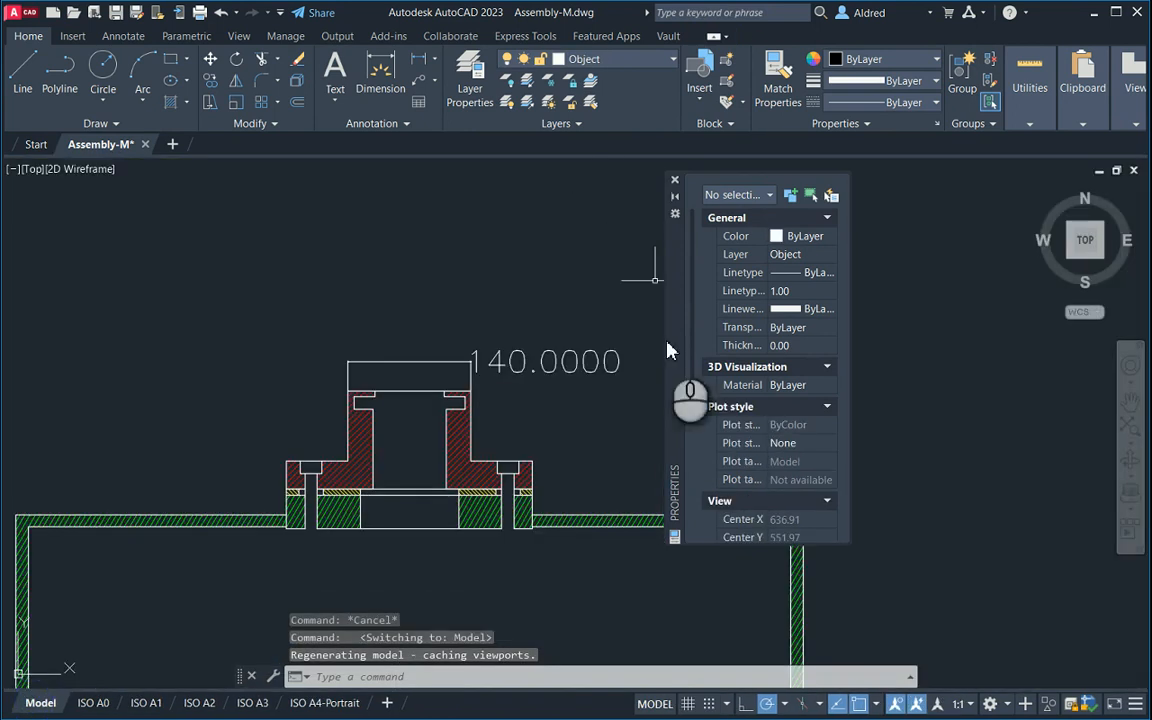
pyautogui.click(635, 423)
pyautogui.click(597, 358)
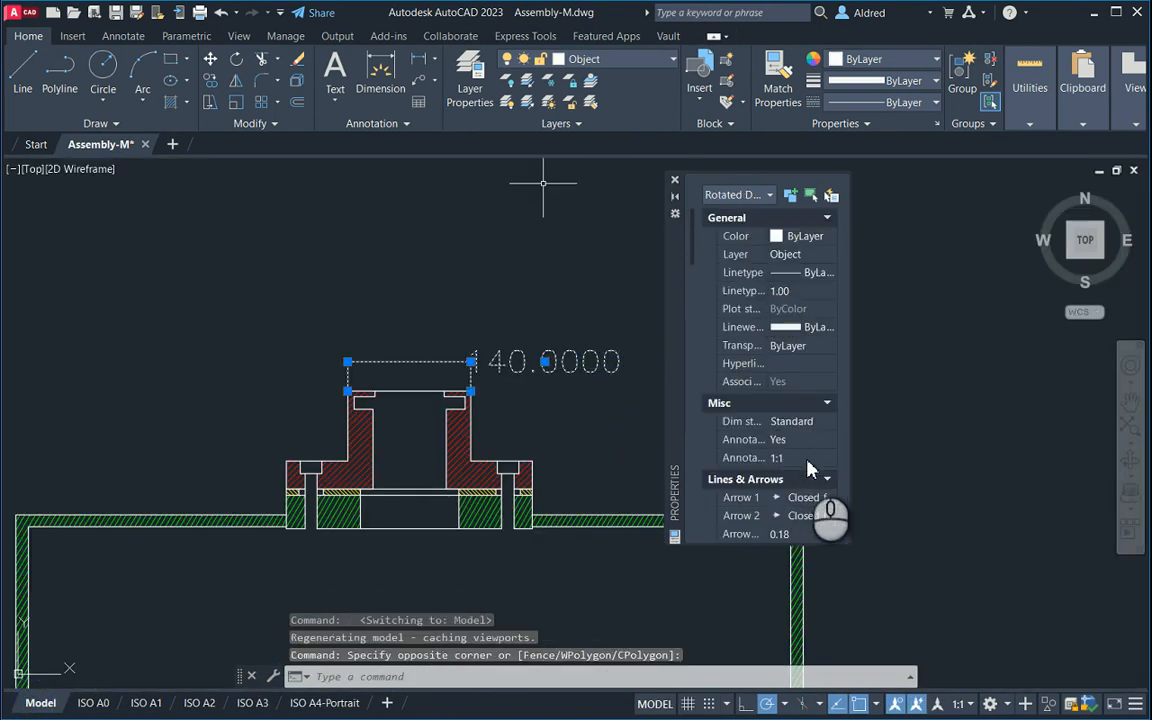
pyautogui.click(810, 459)
pyautogui.click(827, 459)
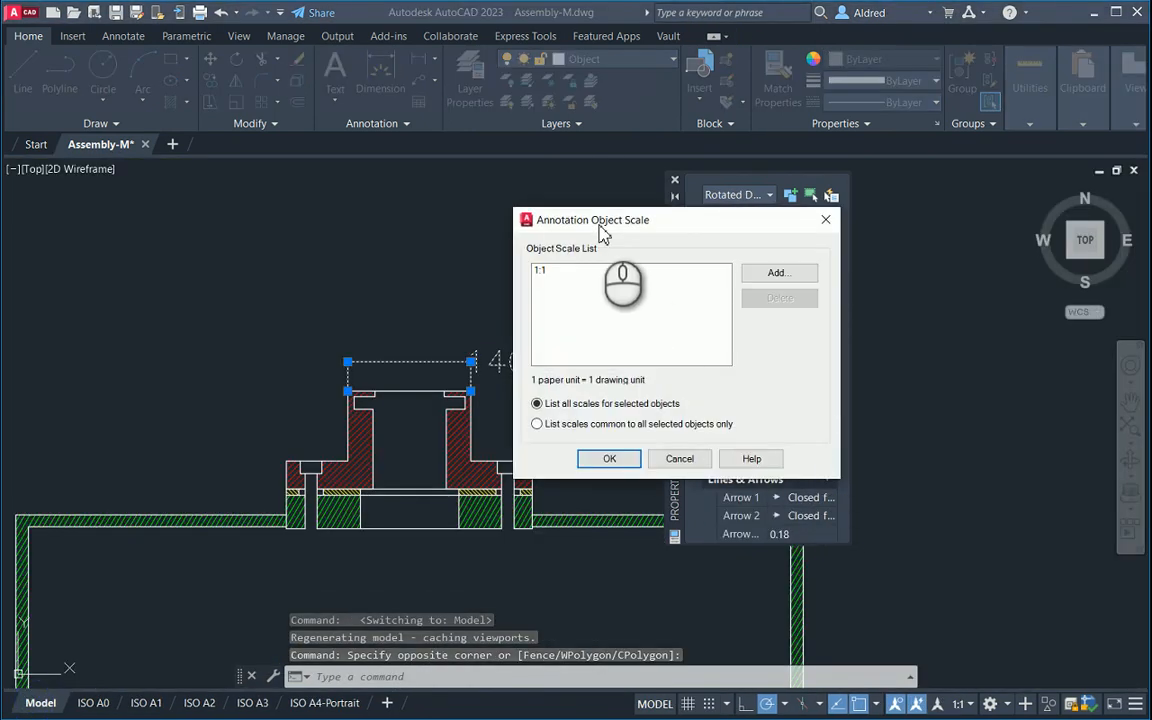
pyautogui.moveTo(596, 224); pyautogui.dragTo(435, 182)
pyautogui.press('Escape')
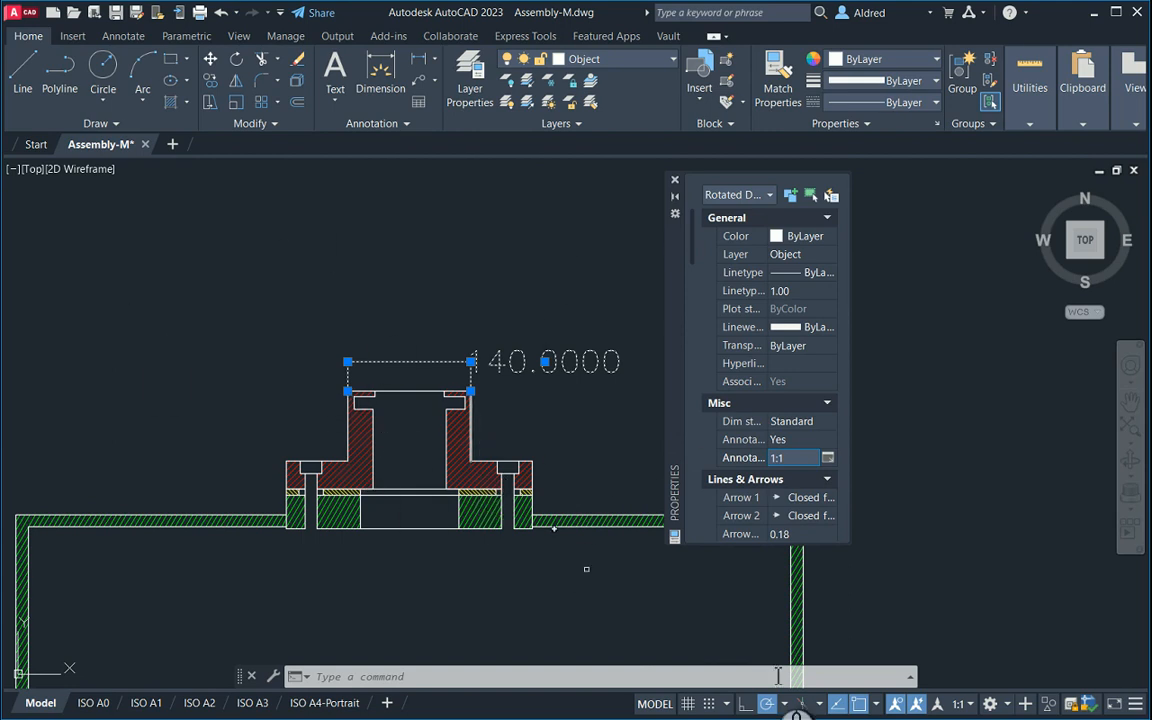
# Toggle automatic adding of annotation scales off and back on, and set the model space annotation scale to 1:2
pyautogui.click(919, 704)
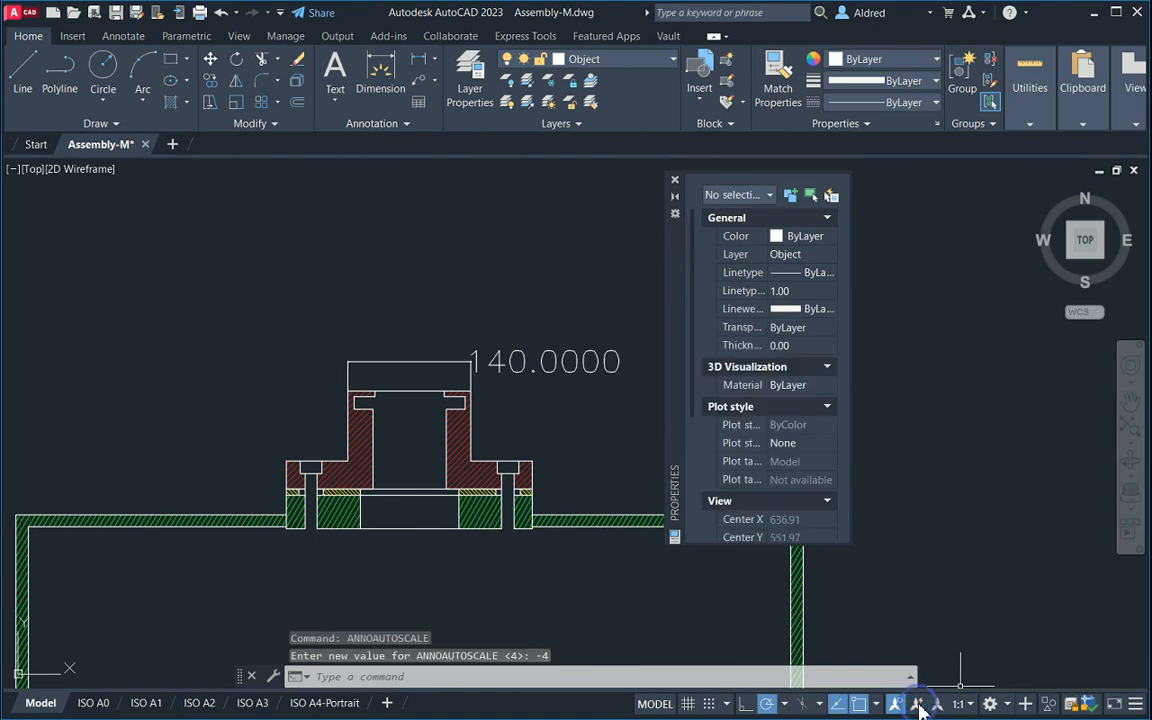
pyautogui.click(917, 704)
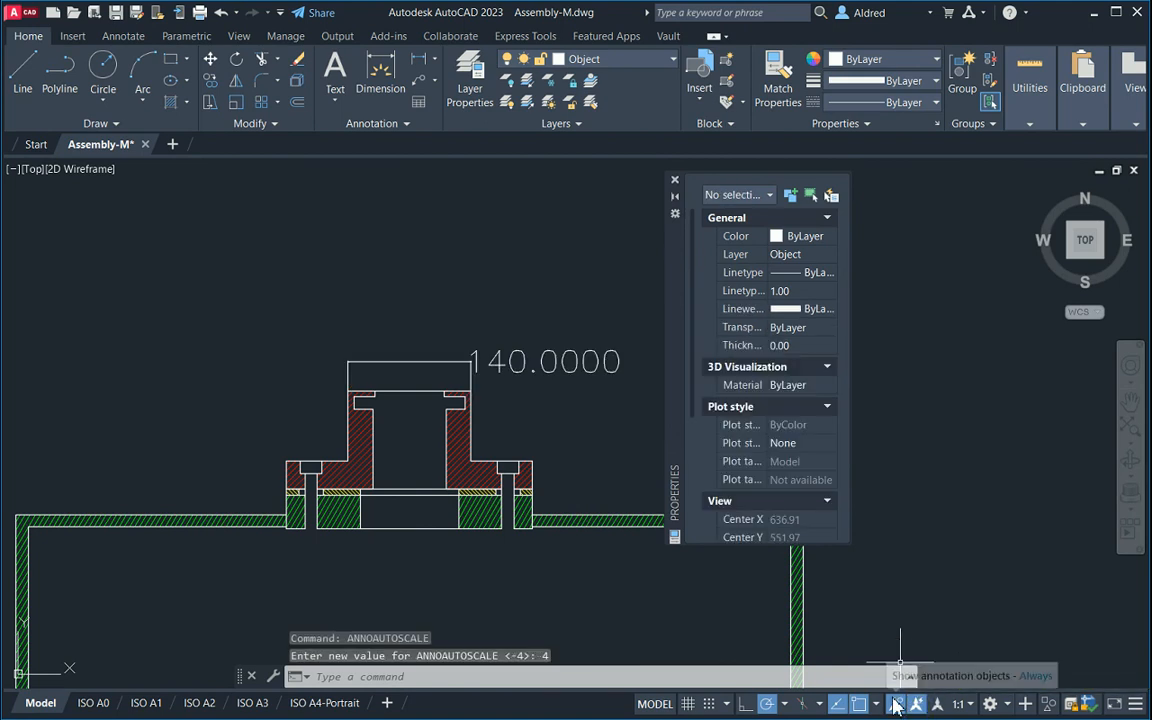
pyautogui.click(963, 704)
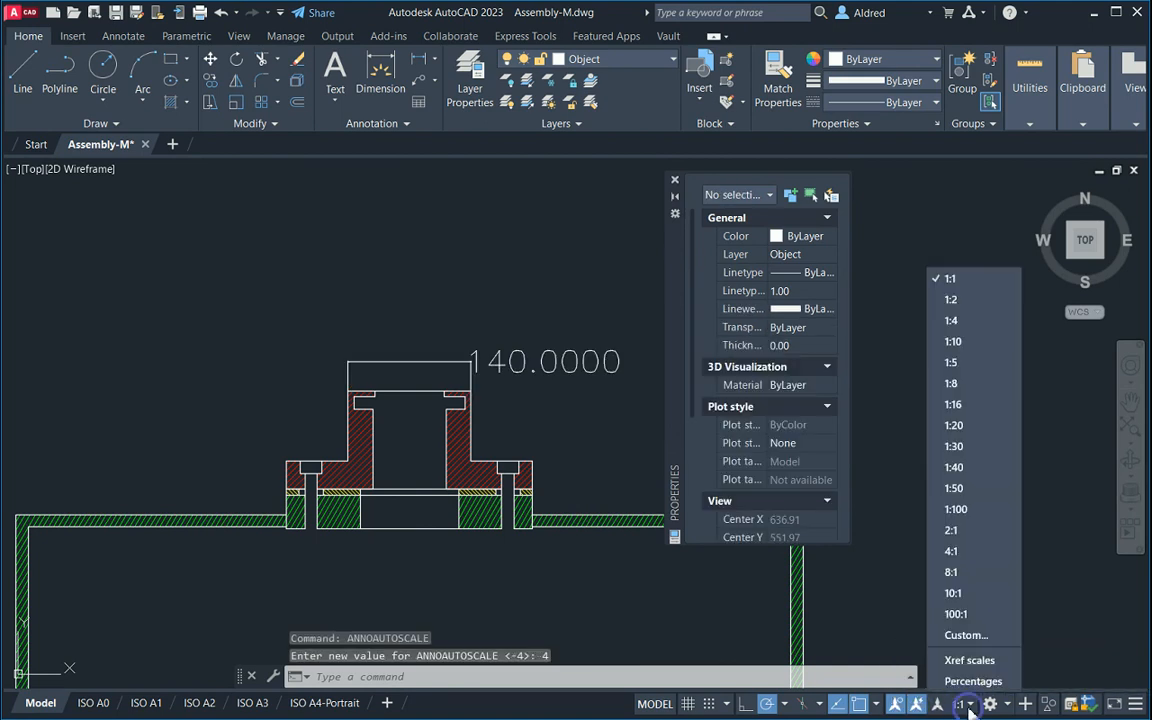
pyautogui.click(955, 302)
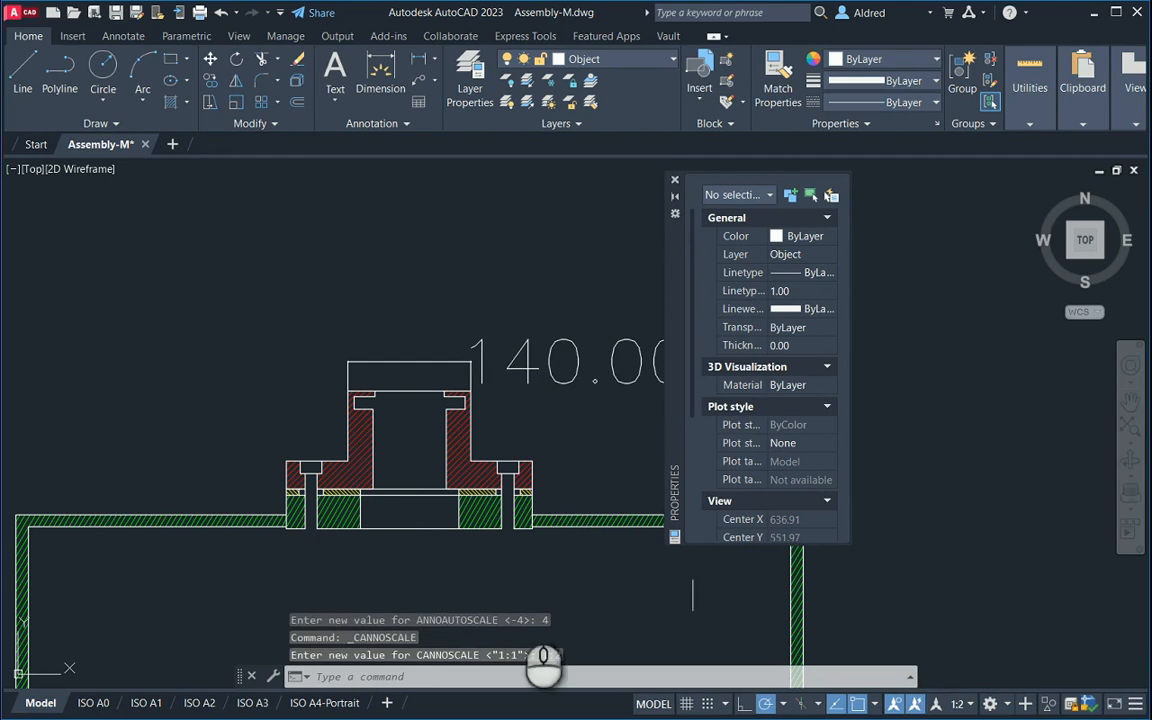
pyautogui.moveTo(535, 475); pyautogui.dragTo(370, 489, button='middle')
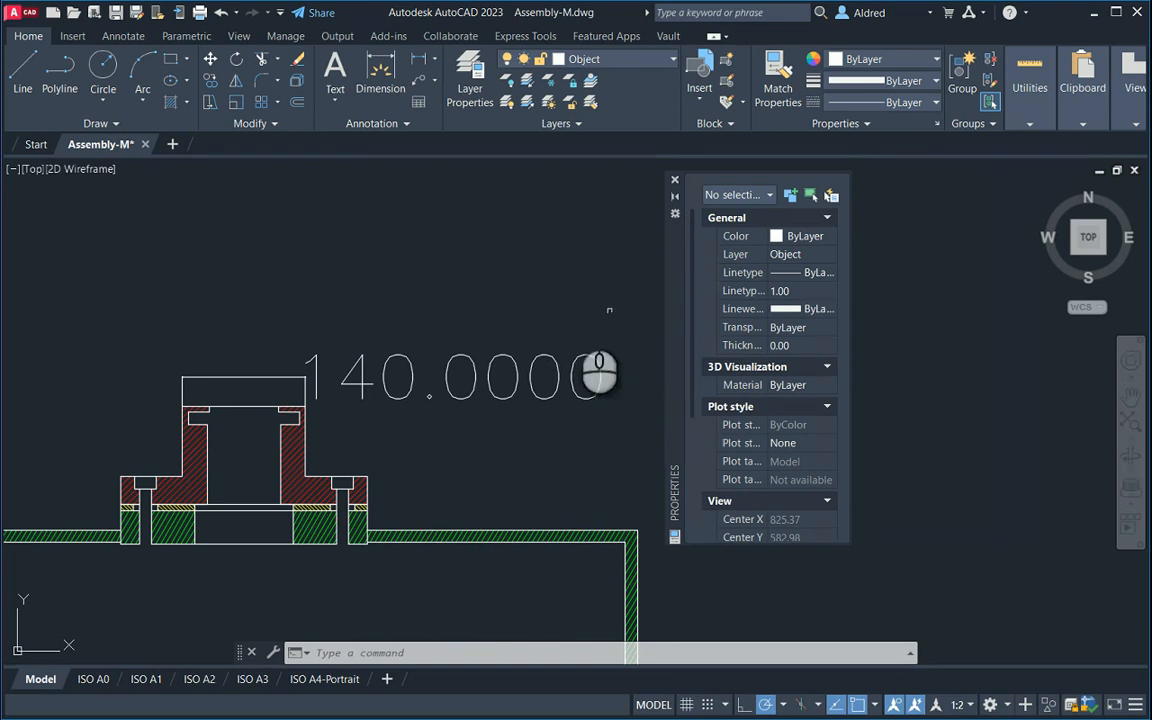
# Set the model space annotation scale to 1:4 with automatic scale adding switched on
pyautogui.moveTo(465, 357)
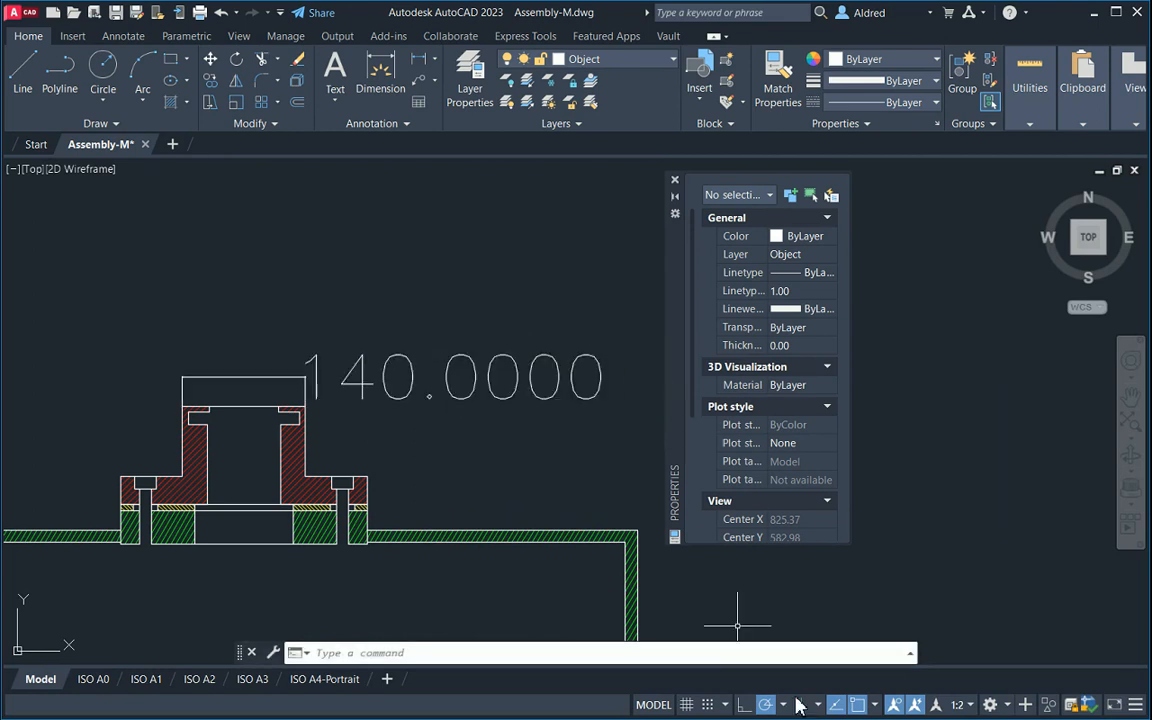
pyautogui.click(970, 705)
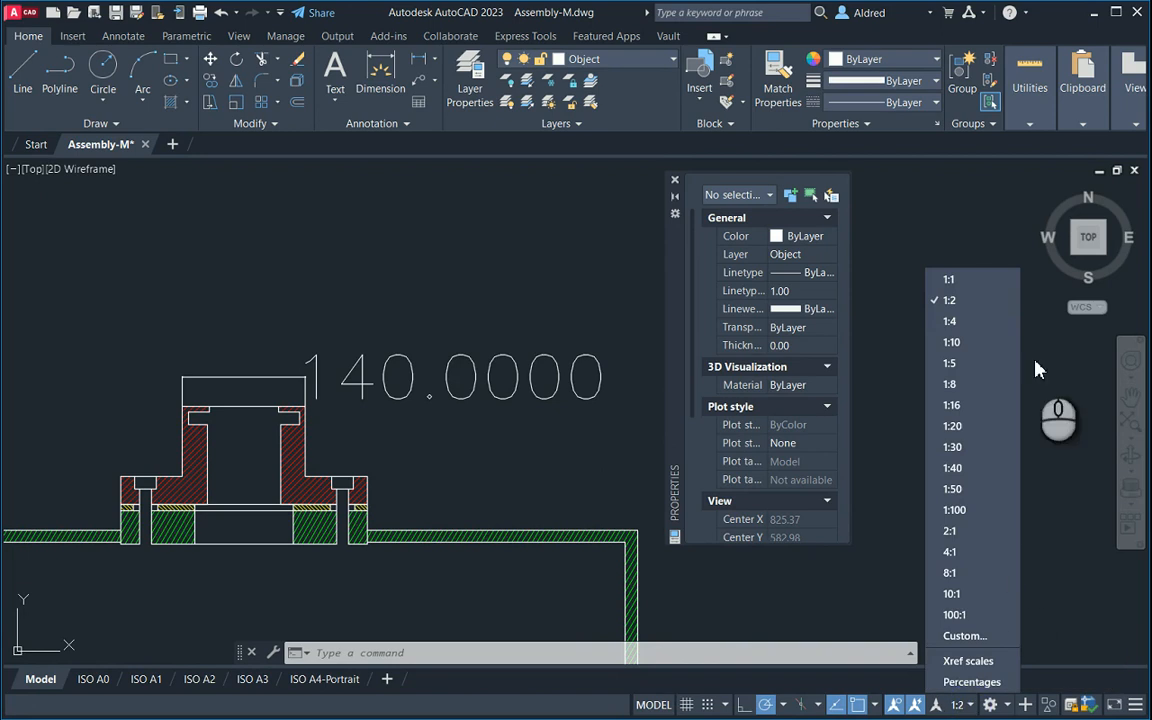
pyautogui.click(949, 322)
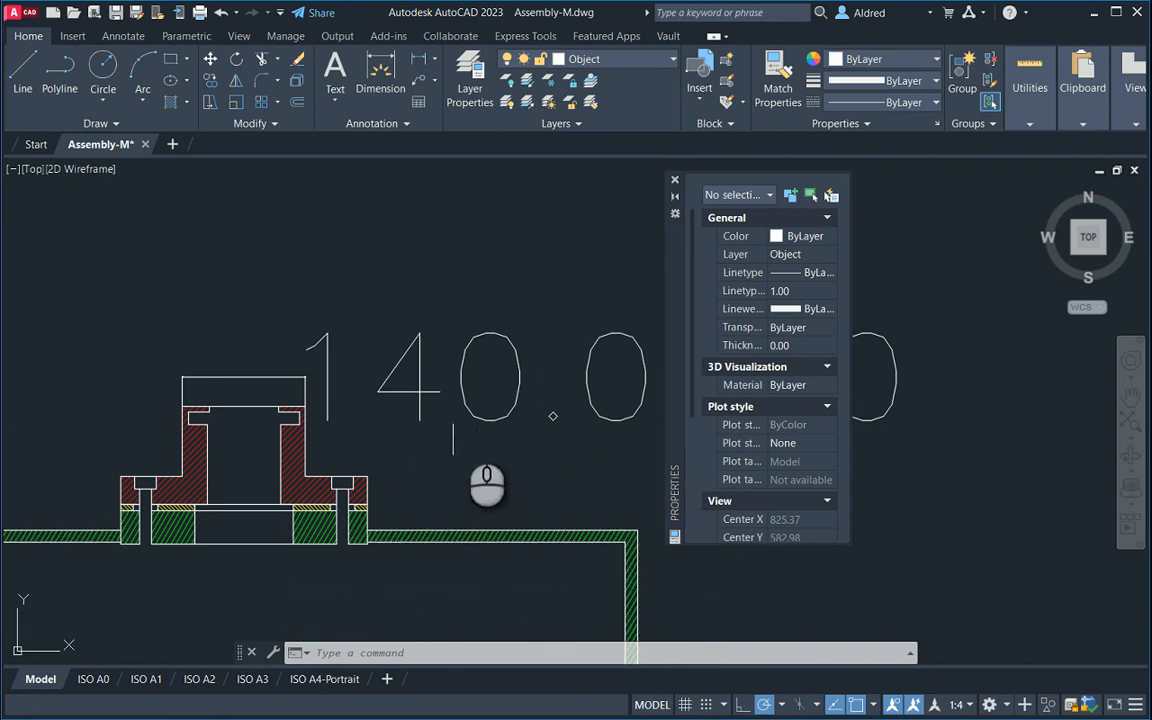
# Set the text height of the 140-wide housing dimension to 20
pyautogui.click(453, 440)
pyautogui.click(460, 382)
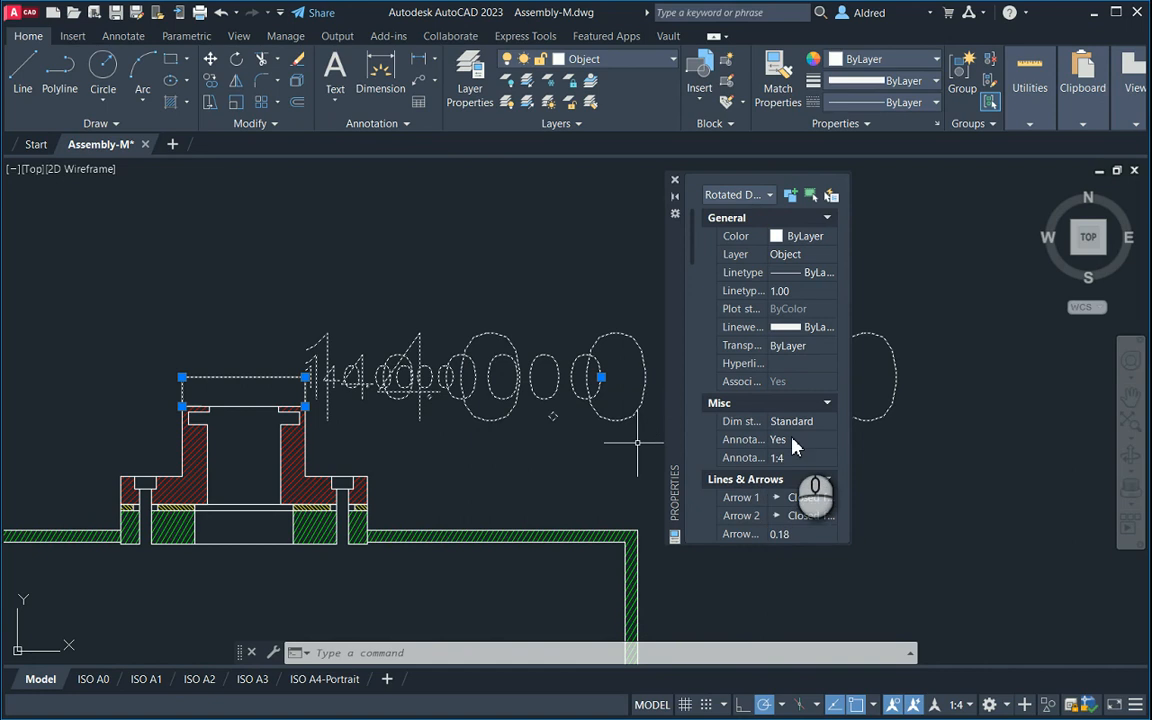
pyautogui.scroll(-10, 795, 445)
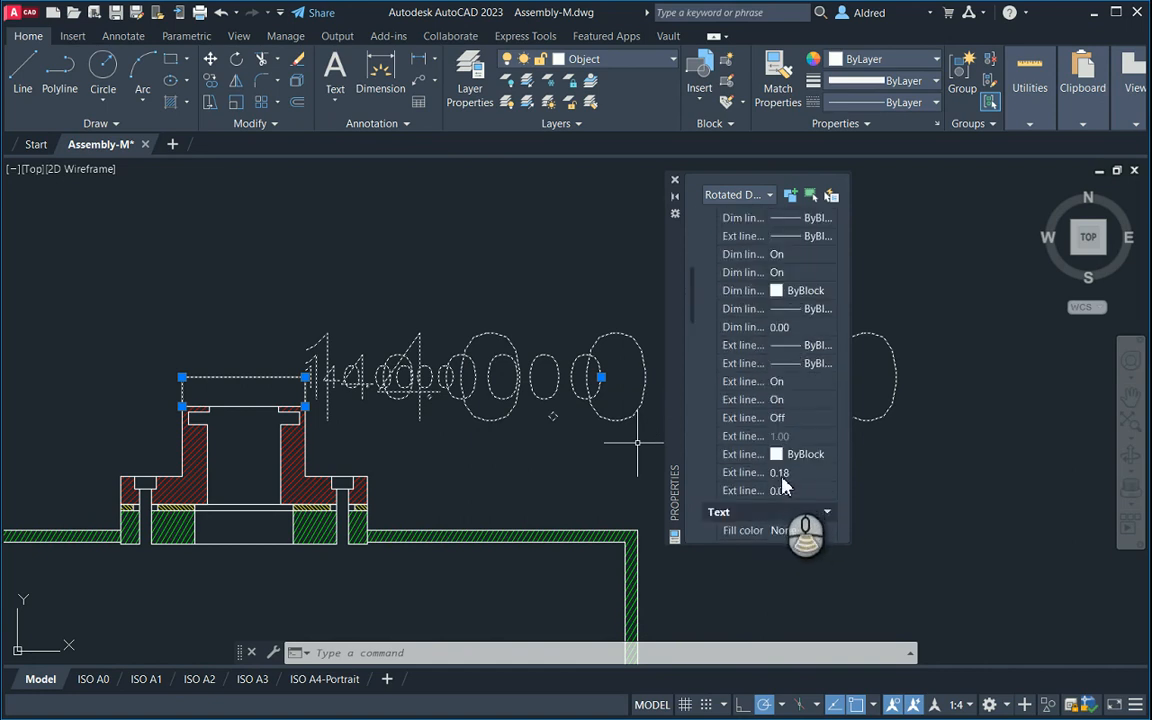
pyautogui.scroll(-5, 784, 487)
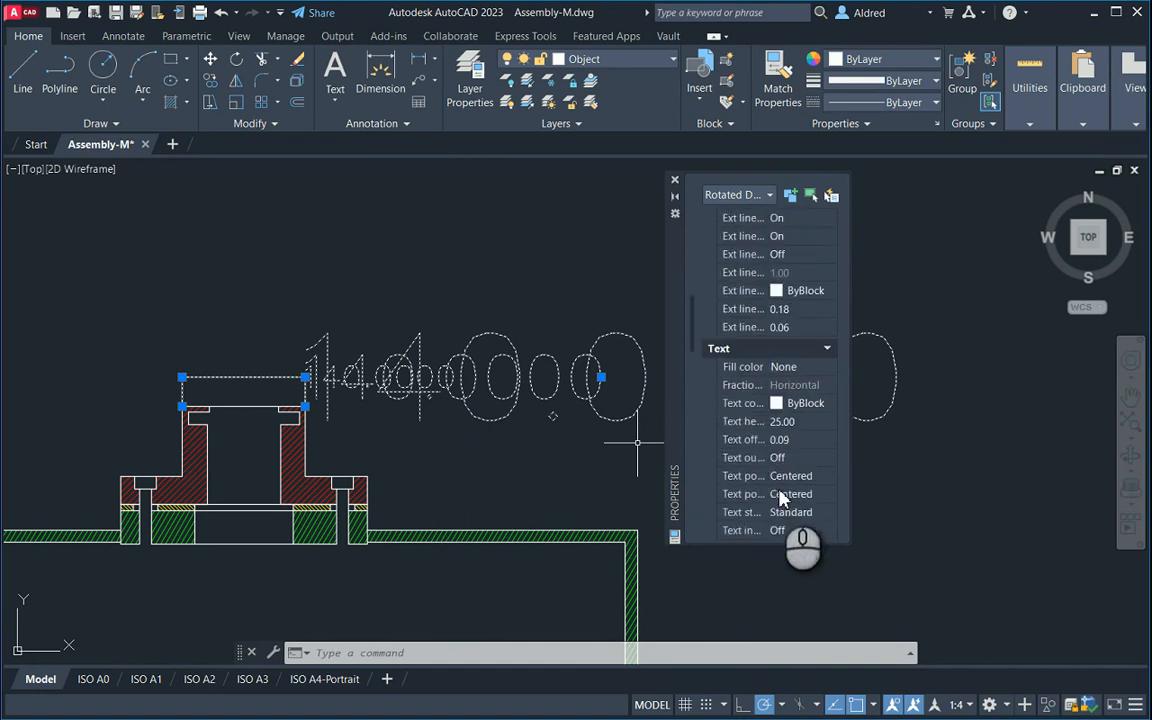
pyautogui.click(790, 421)
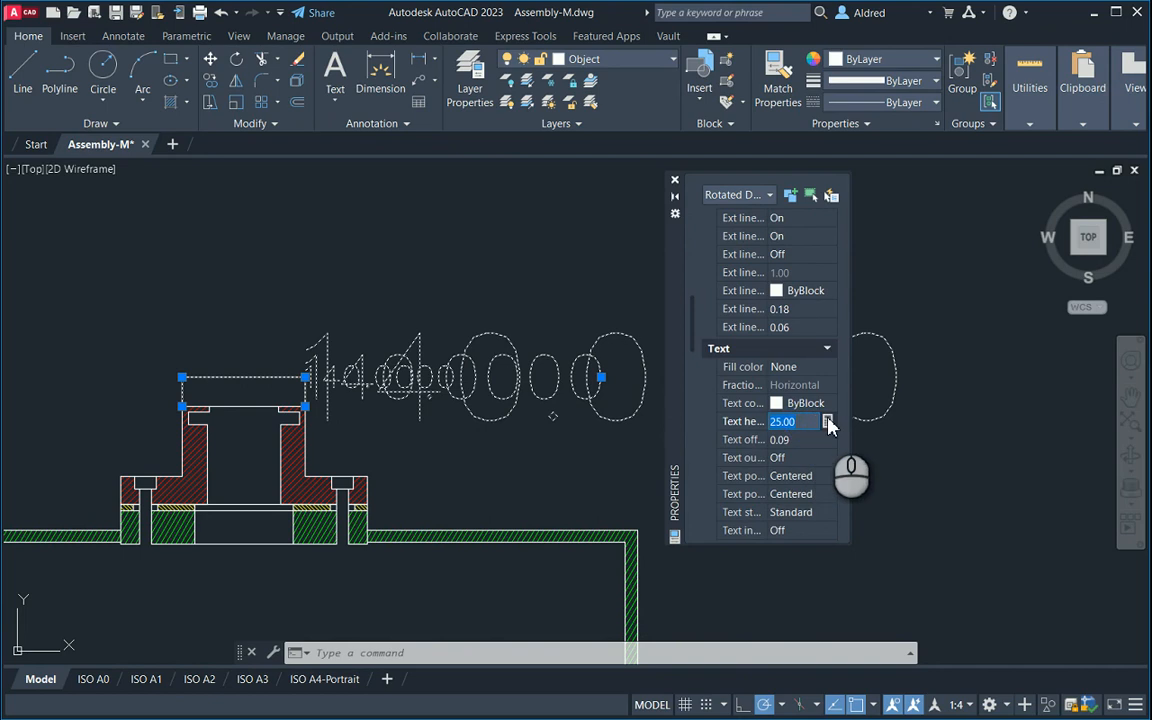
pyautogui.press('Tab')
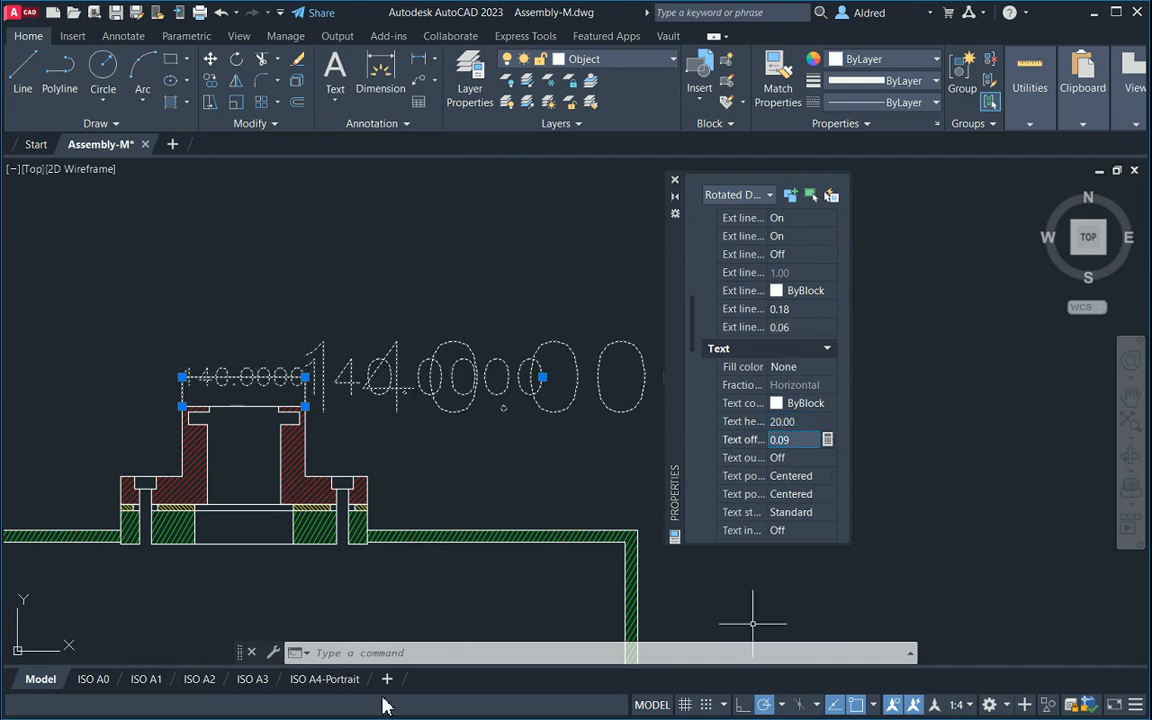
# Check how the width dimension displays in the ISO A0 layout's three viewports, and return to model space
pyautogui.click(93, 679)
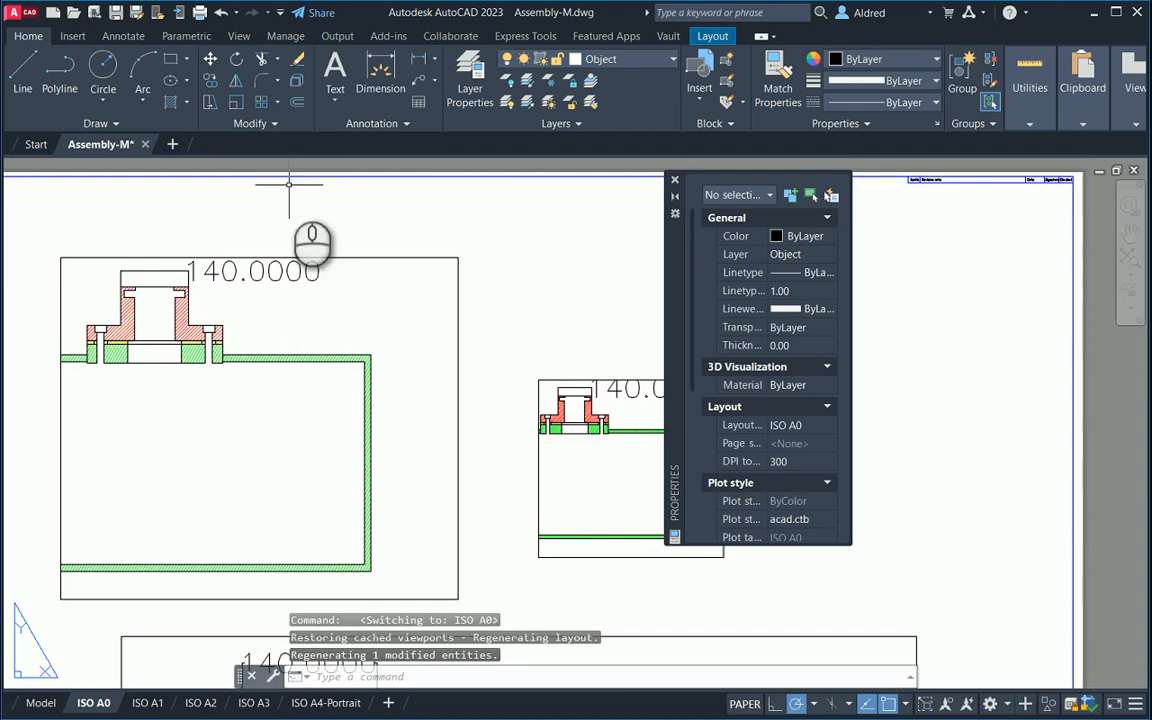
pyautogui.scroll(-2, 416, 400)
pyautogui.moveTo(427, 418); pyautogui.dragTo(334, 300, button='middle')
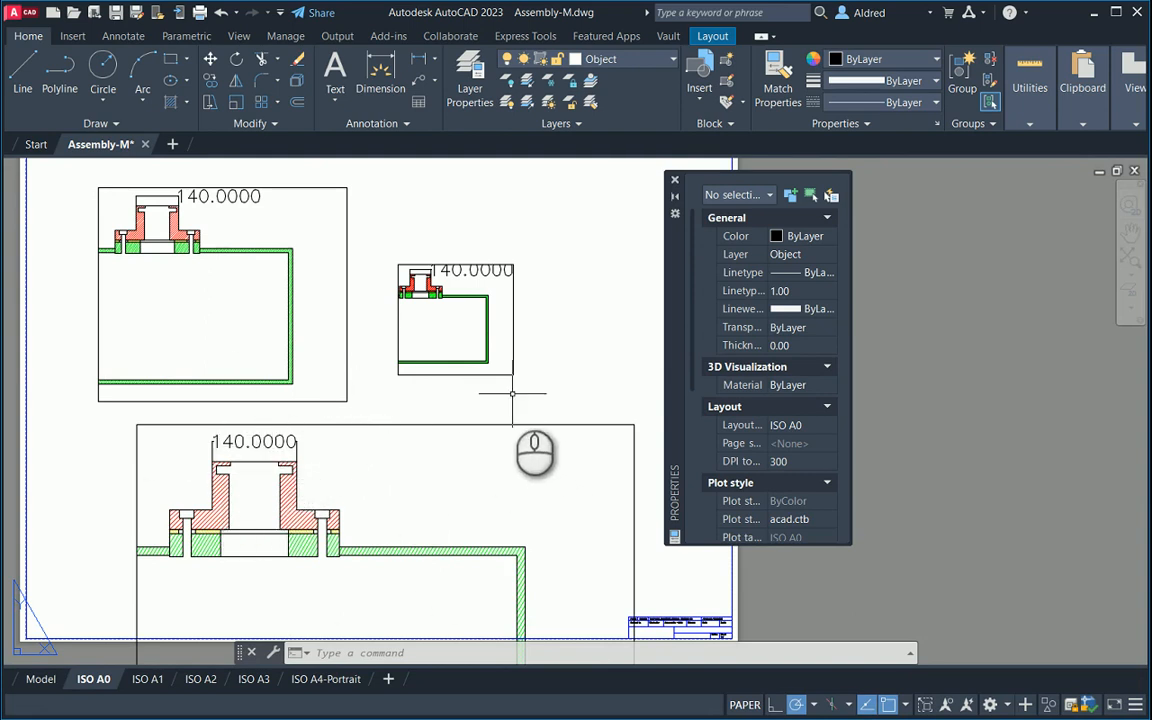
pyautogui.click(64, 686)
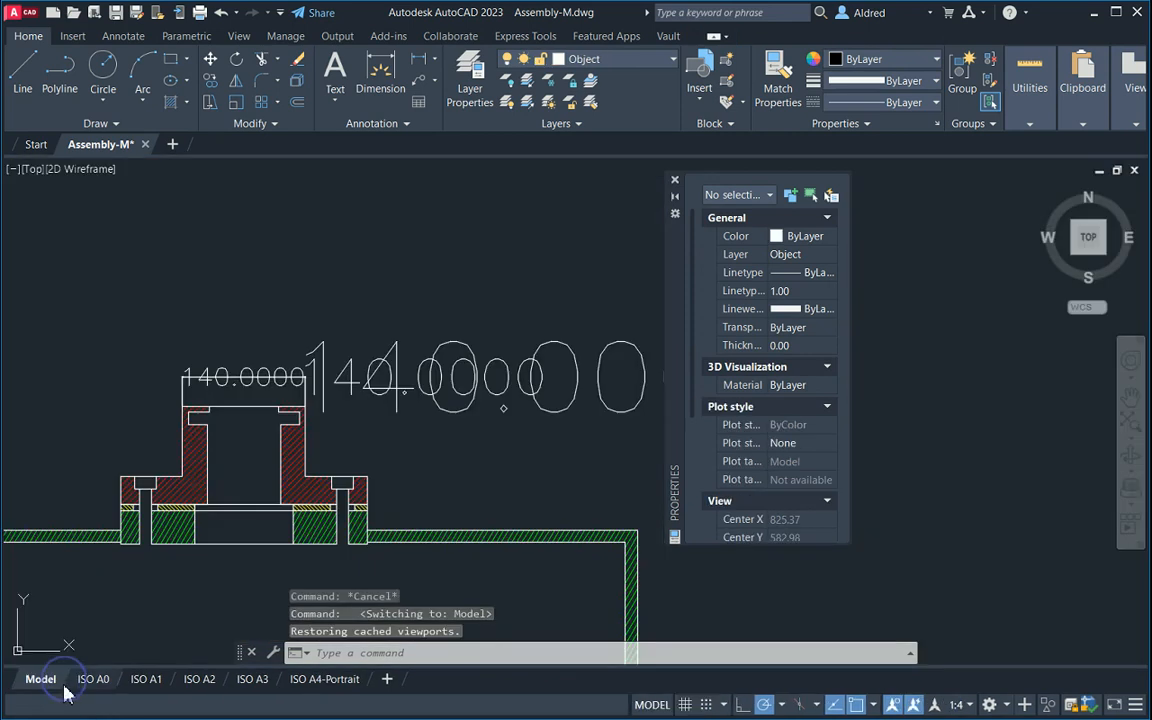
# Add a vertical linear dimension from the flange's upper outer corner down to the box's upper surface, placed outside the flange
pyautogui.moveTo(501, 424)
pyautogui.mouseDown(button='middle')
pyautogui.moveTo(514, 490)
pyautogui.moveTo(430, 420)
pyautogui.moveTo(505, 195)
pyautogui.mouseUp(button='middle')
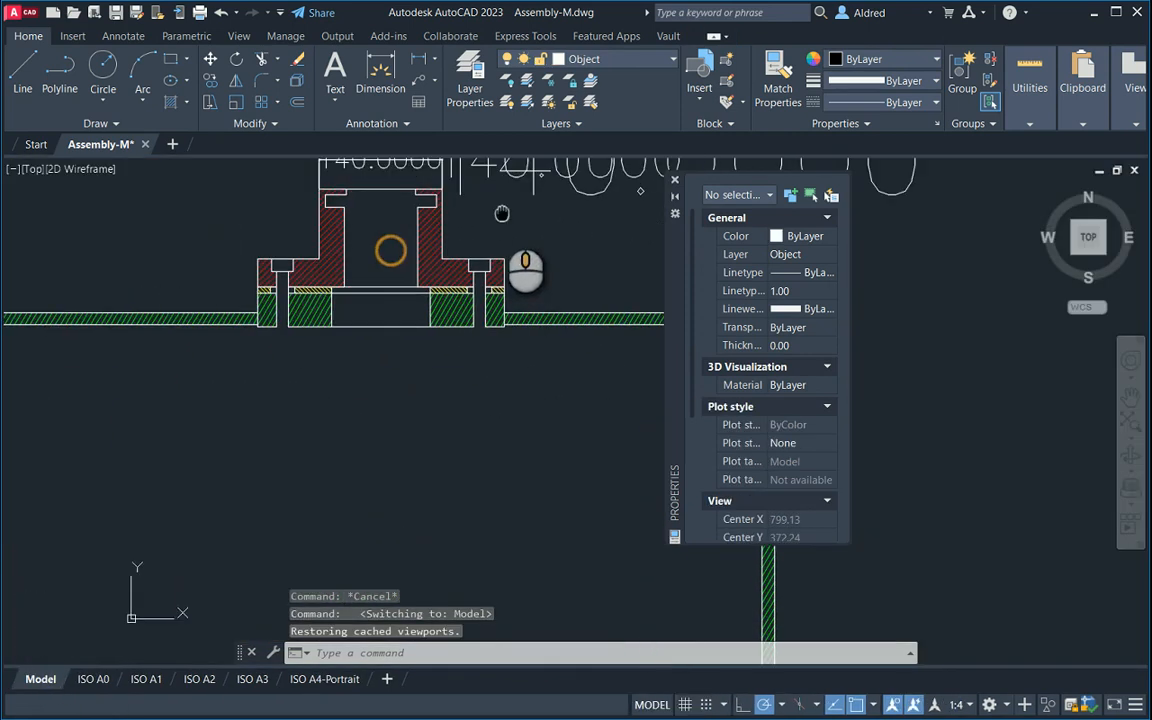
pyautogui.click(416, 60)
pyautogui.scroll(6, 370, 300)
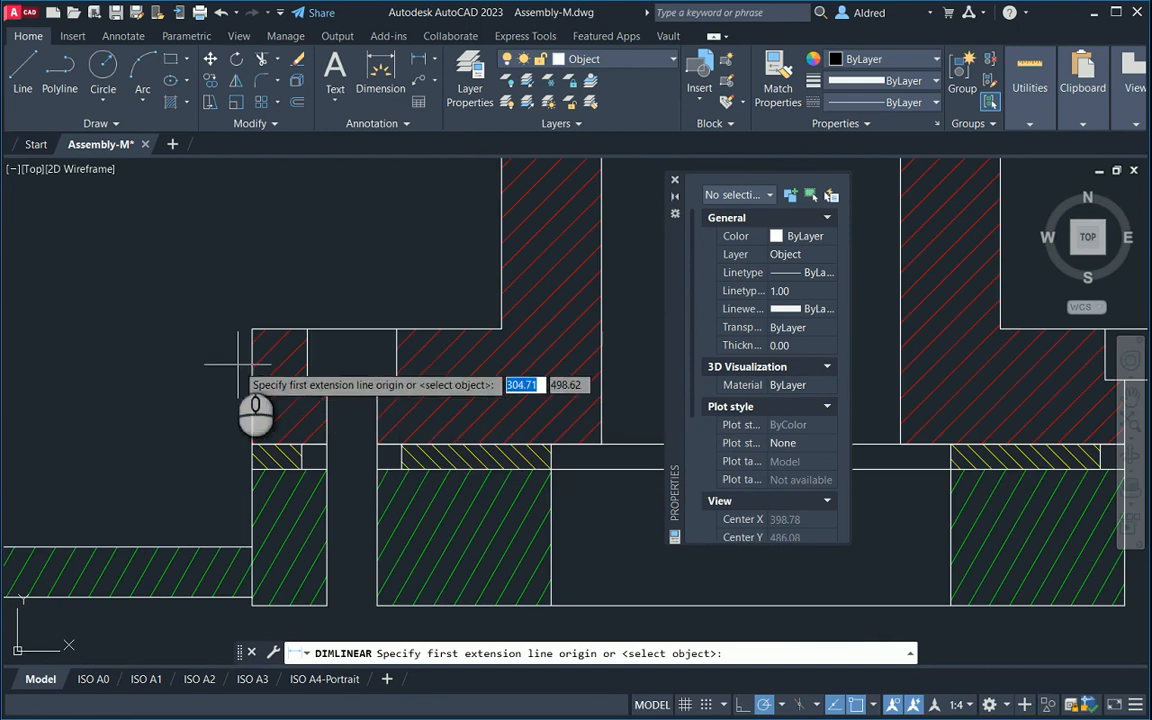
pyautogui.click(252, 329)
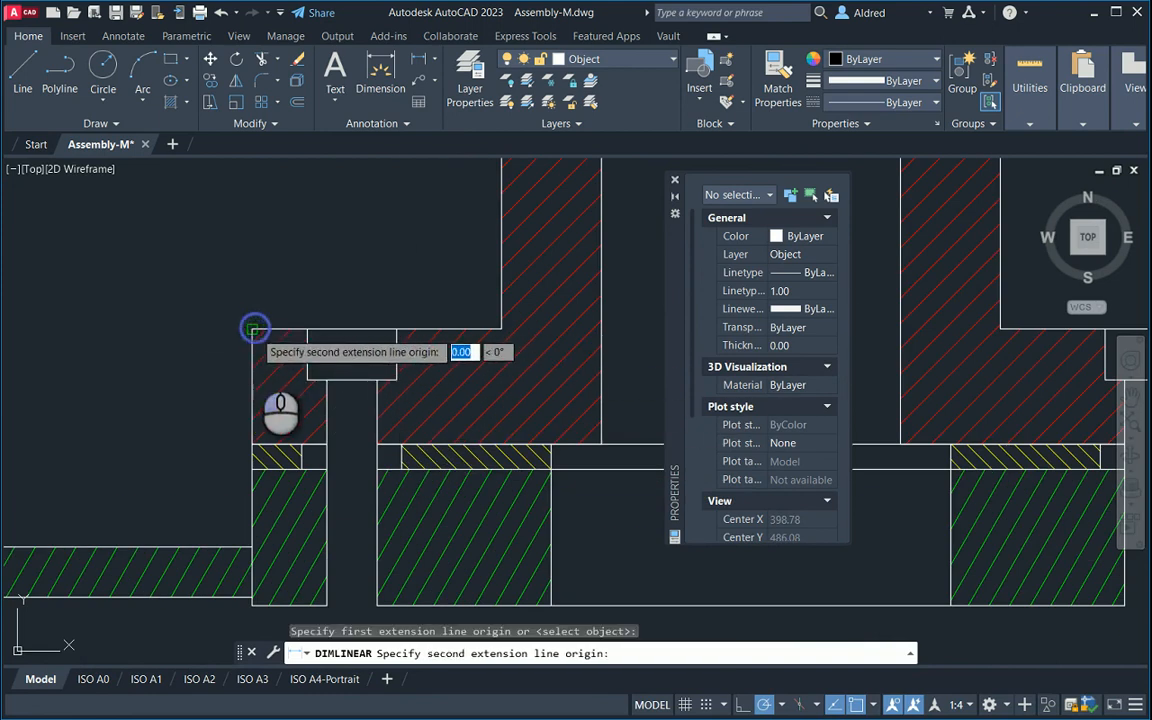
pyautogui.click(252, 547)
pyautogui.scroll(5, 200, 380)
pyautogui.scroll(-8, 71, 384)
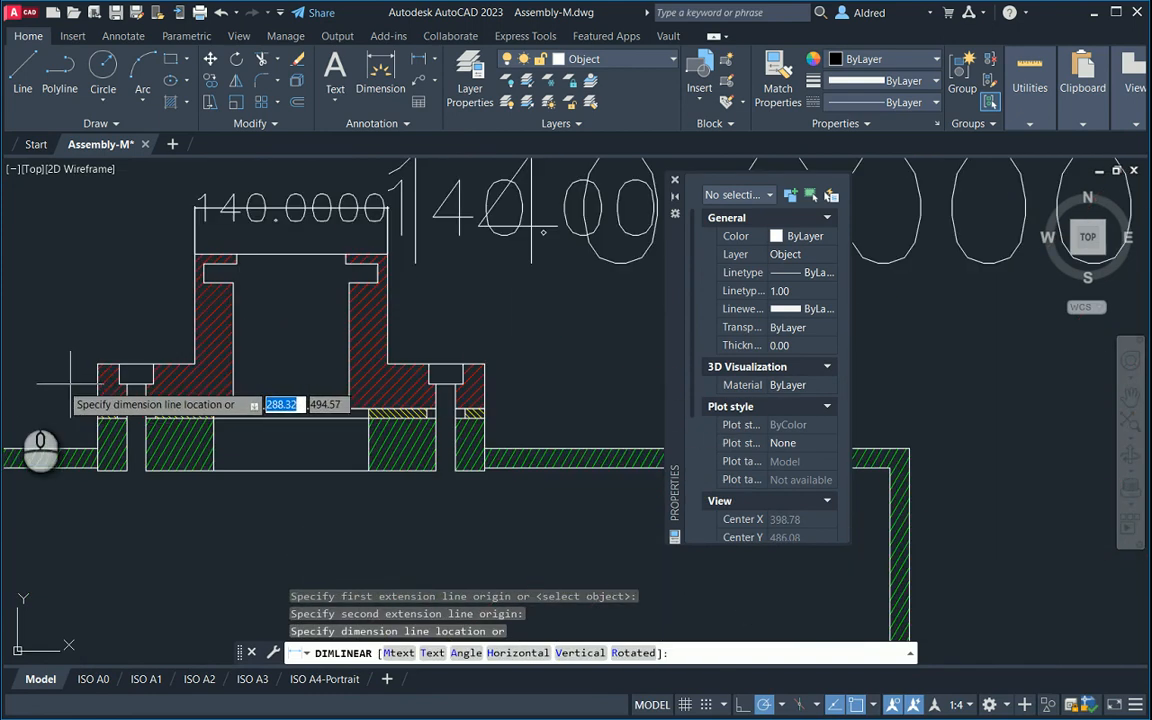
pyautogui.middleClick(4, 393)
pyautogui.moveTo(253, 365); pyautogui.dragTo(687, 348, button='middle')
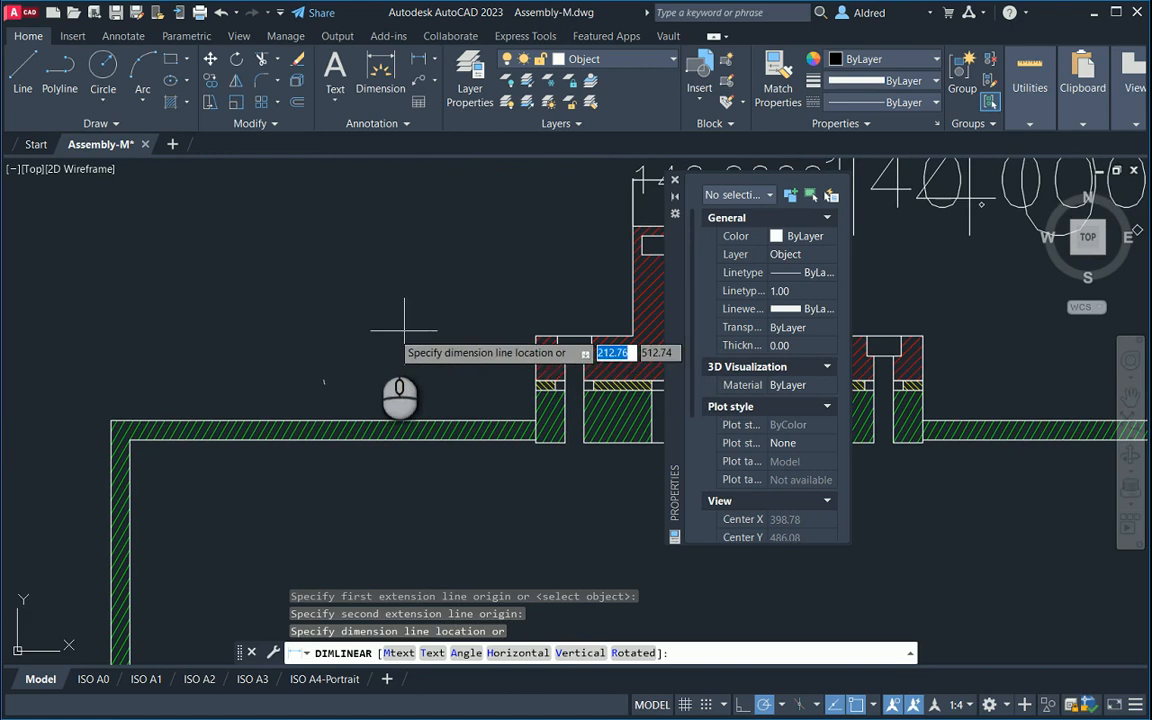
pyautogui.click(428, 392)
pyautogui.press('Escape')
pyautogui.press('Escape')
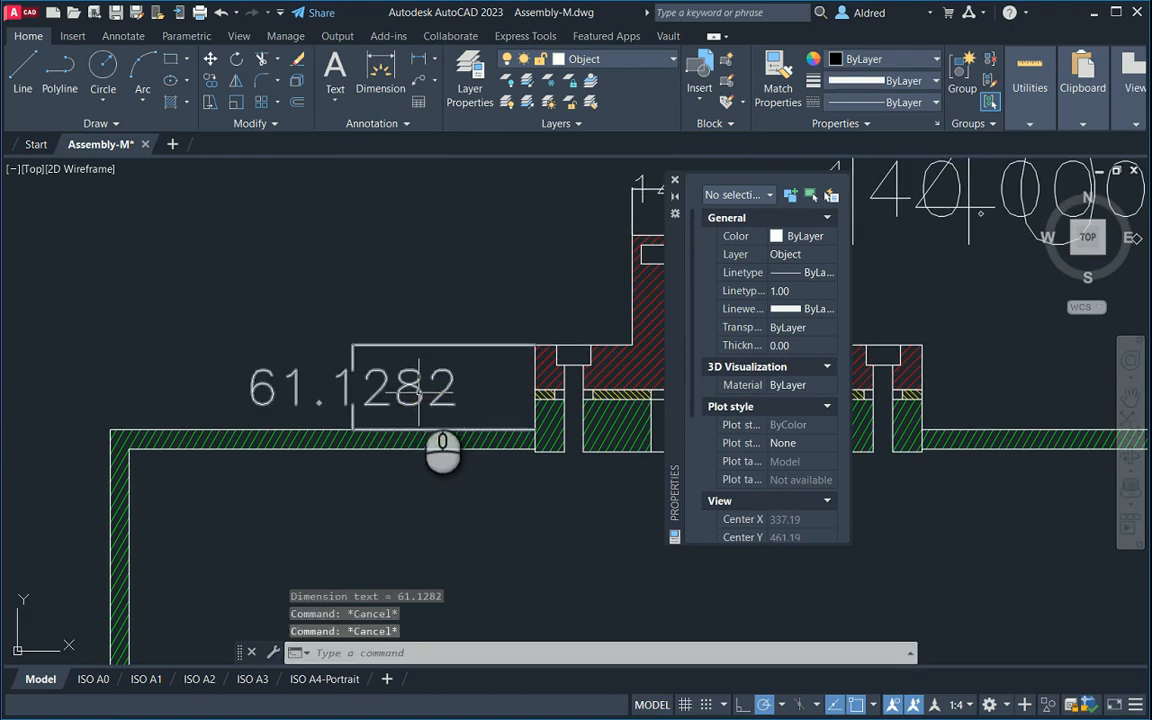
# Check the dimension style and annotative setting in the flange dimension's properties, and deselect it
pyautogui.click(420, 345)
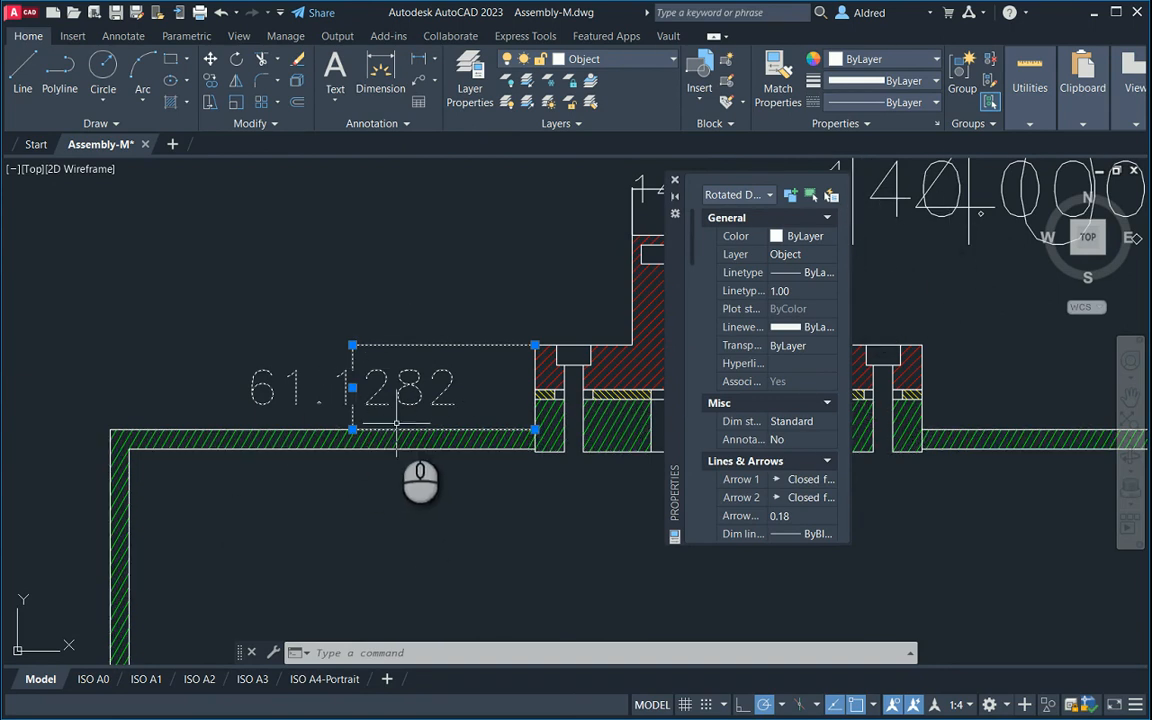
pyautogui.press('Escape')
pyautogui.press('Escape')
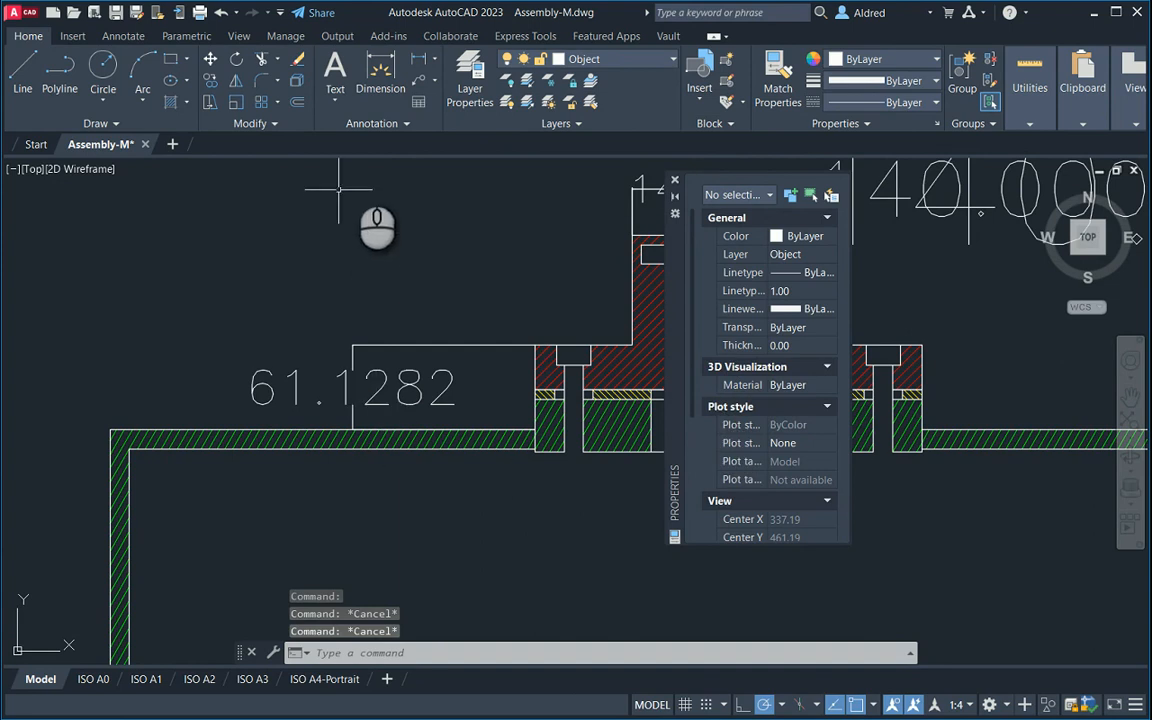
# Create an annotative dimension style named Copy of Standard, based on Standard and used for all dimensions
pyautogui.click(385, 123)
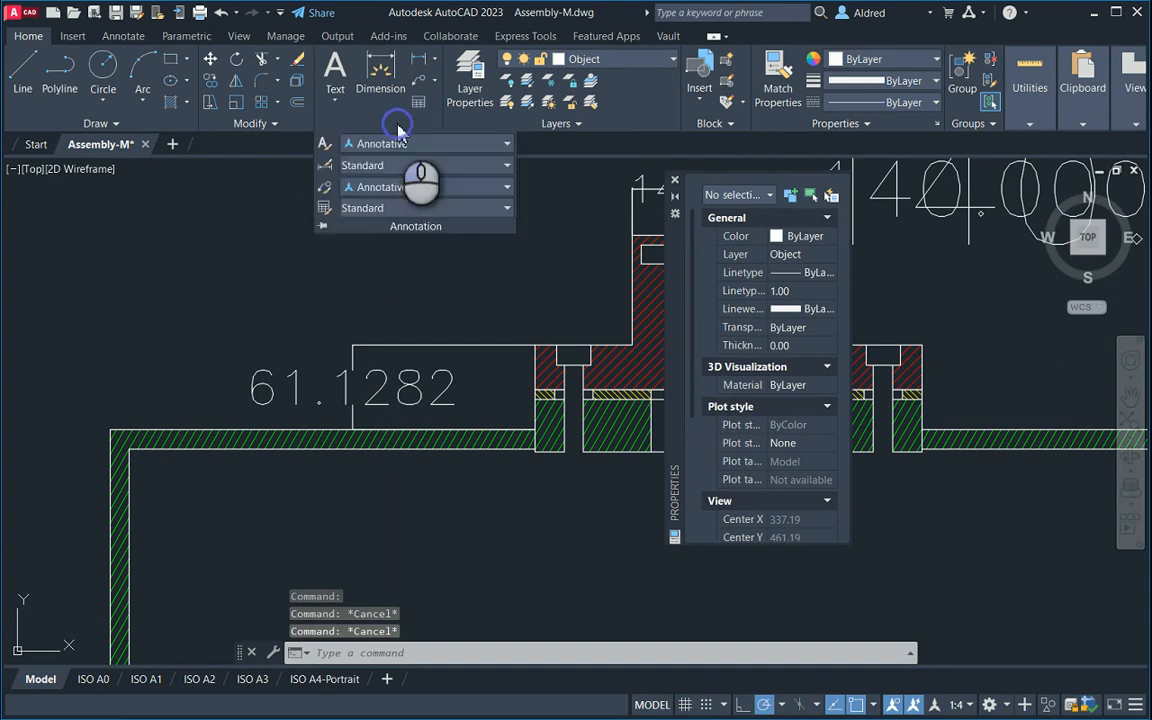
pyautogui.click(325, 187)
pyautogui.moveTo(576, 209); pyautogui.dragTo(447, 171)
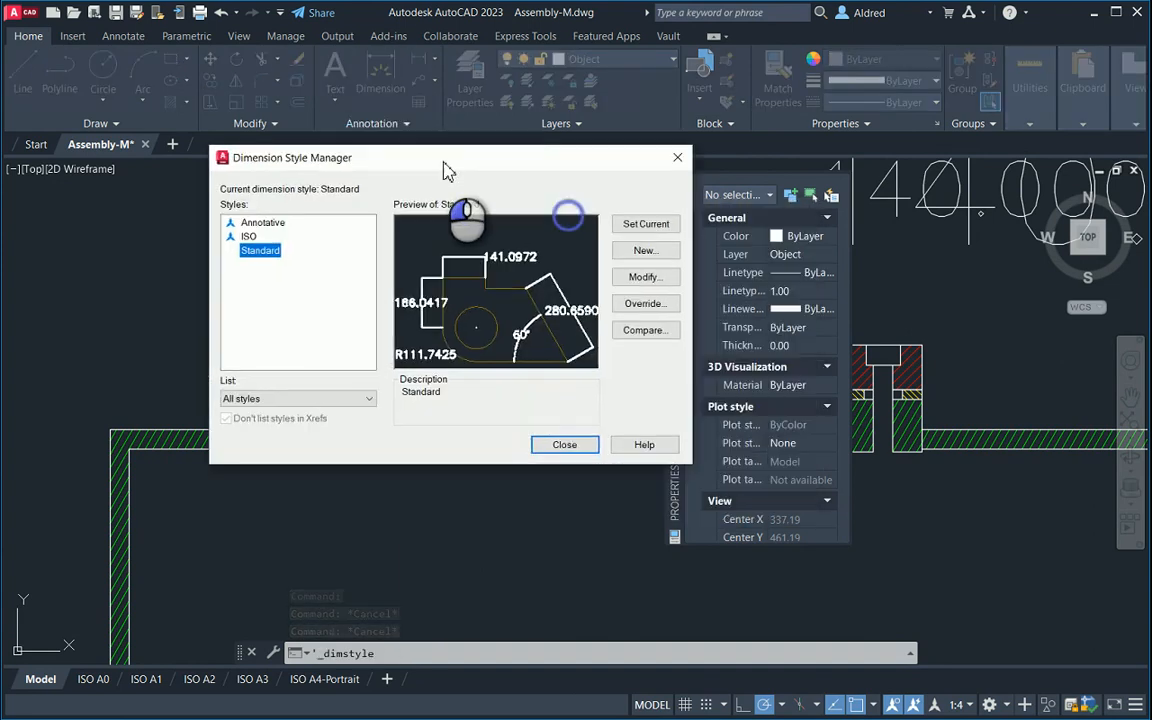
pyautogui.click(646, 251)
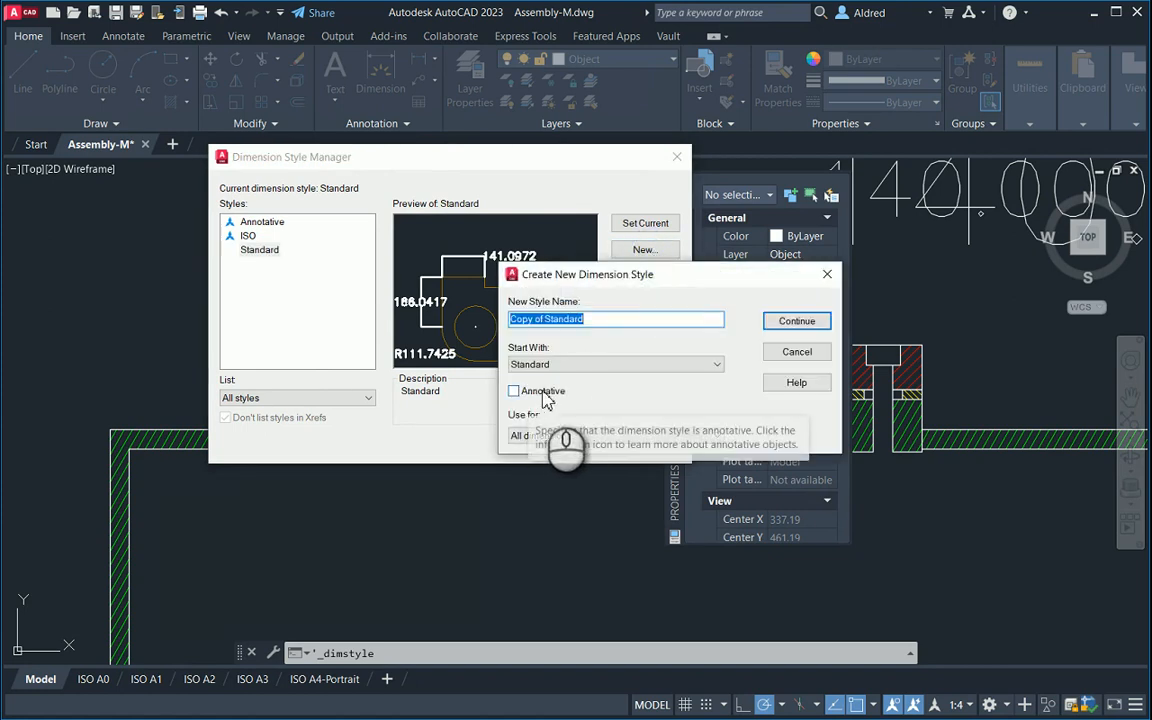
pyautogui.click(514, 392)
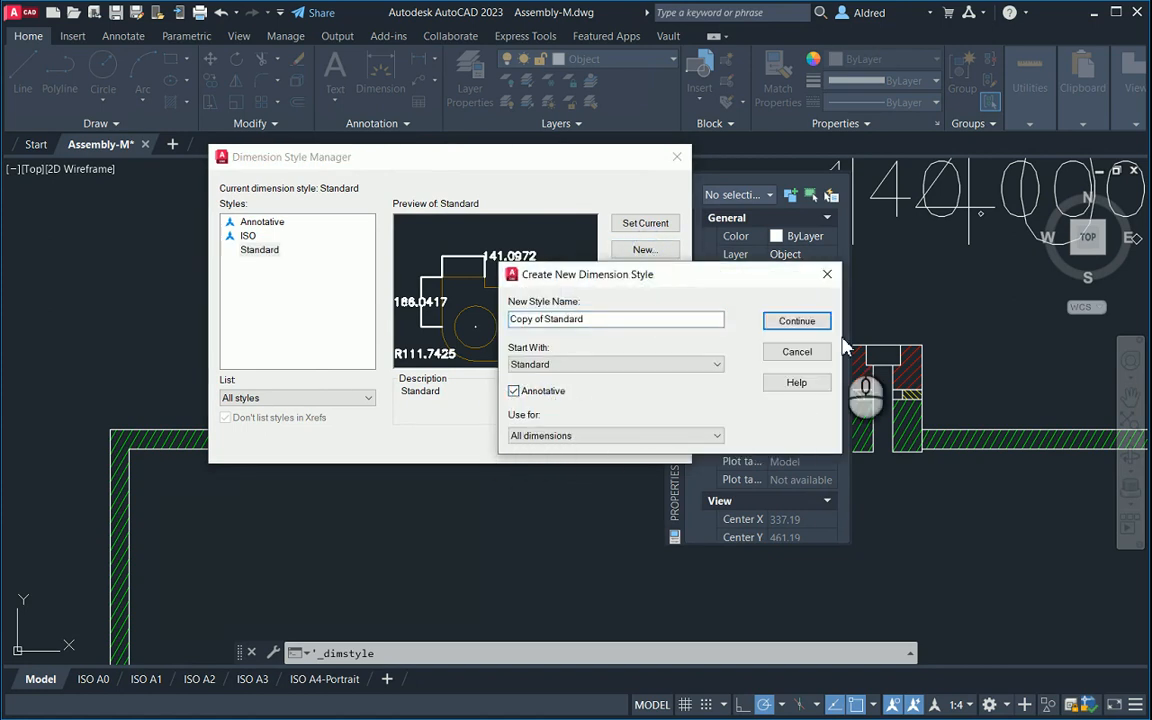
pyautogui.click(812, 324)
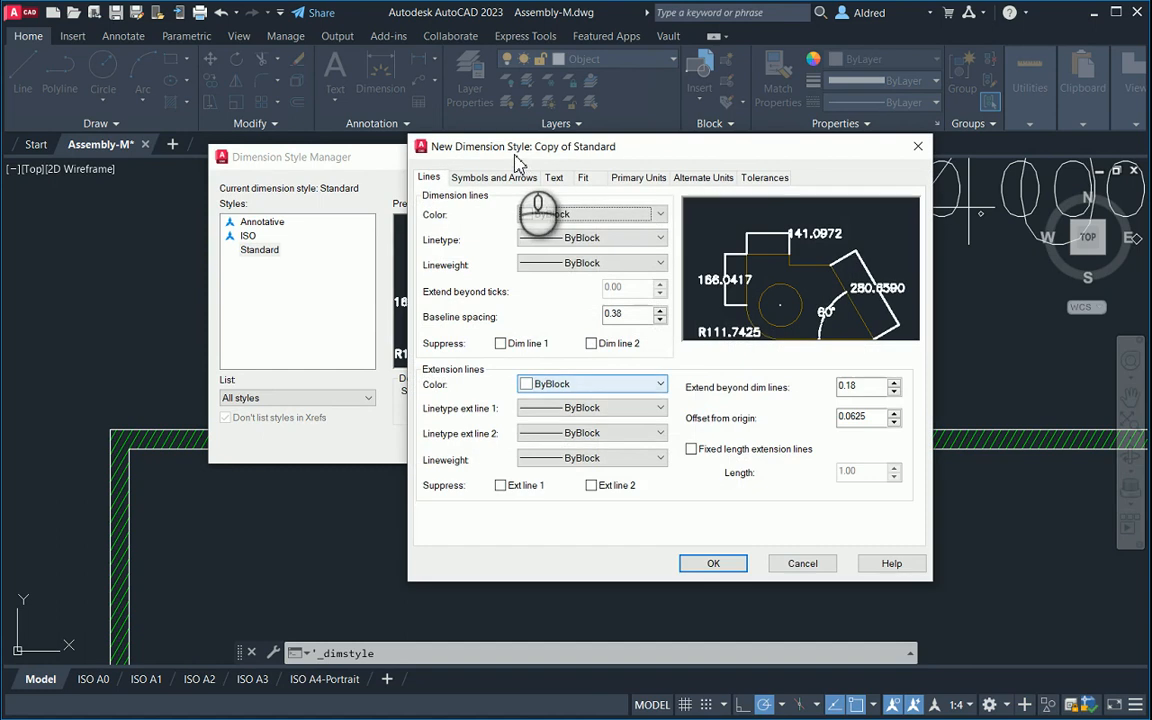
# Check the new style's annotative fit scaling, set its text height to 15, and save the style
pyautogui.click(584, 180)
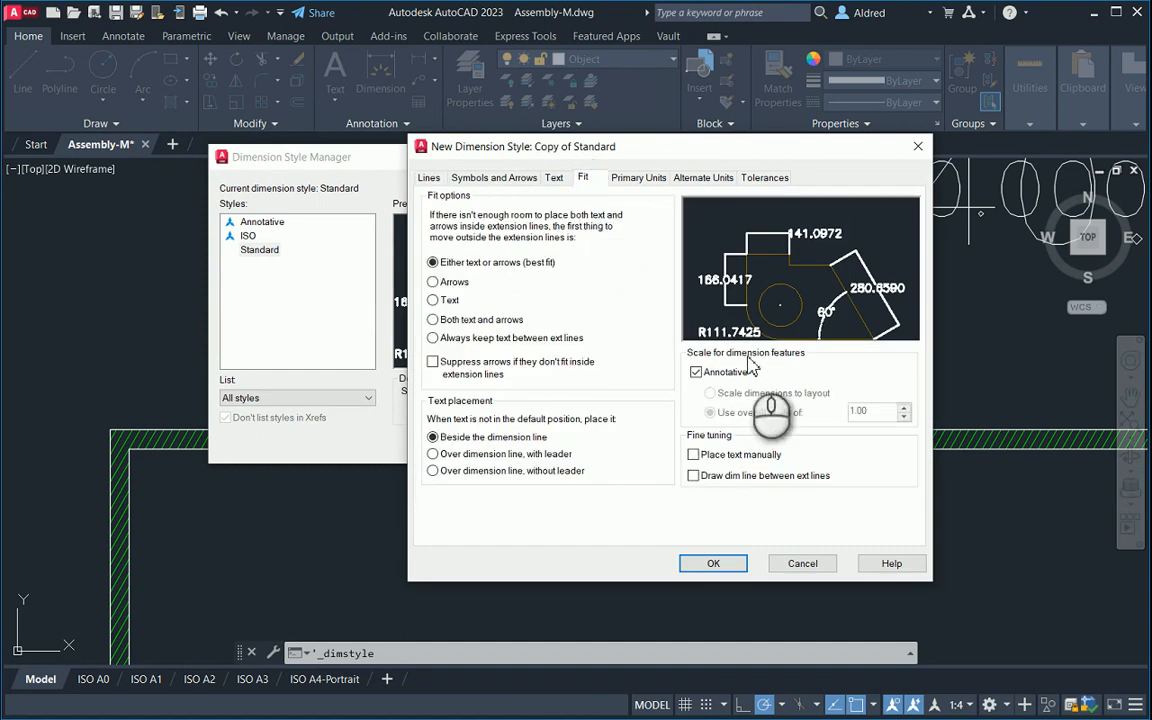
pyautogui.click(428, 178)
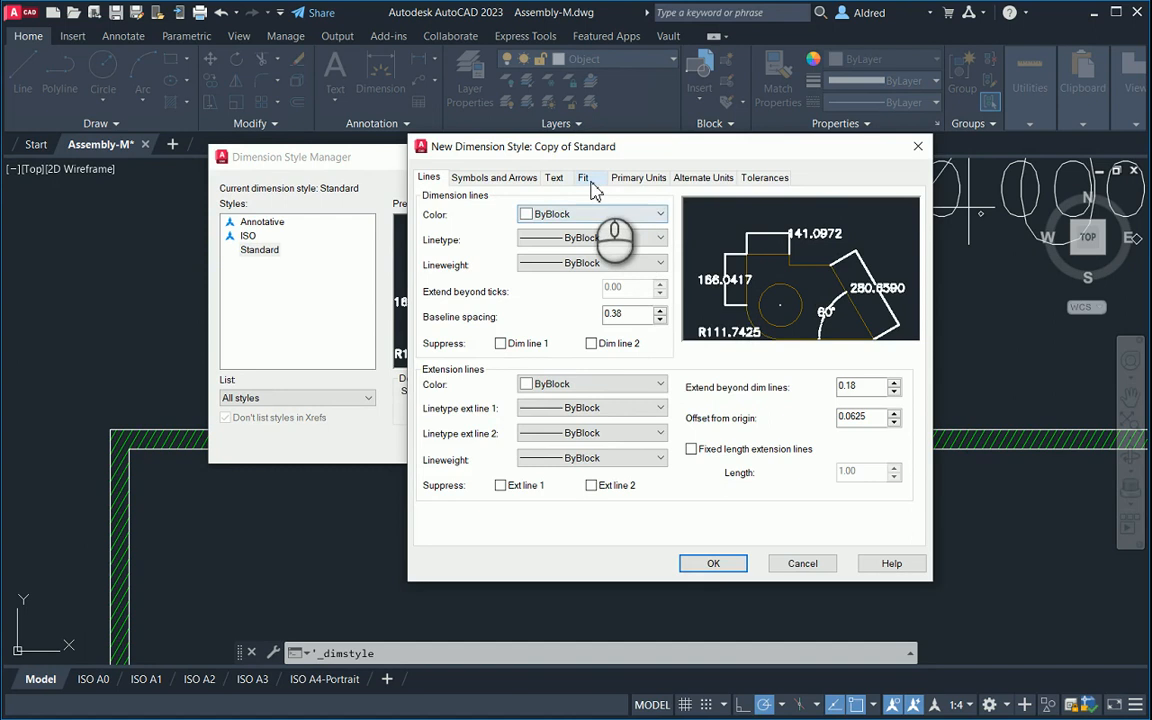
pyautogui.click(554, 178)
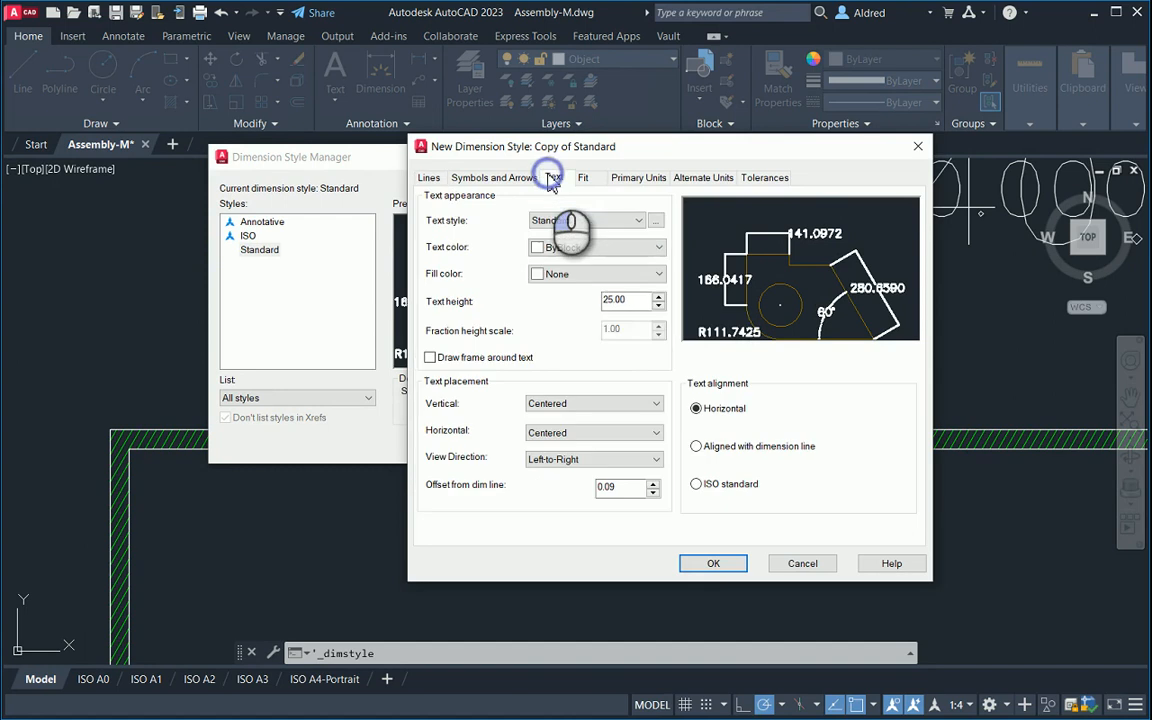
pyautogui.doubleClick(622, 301)
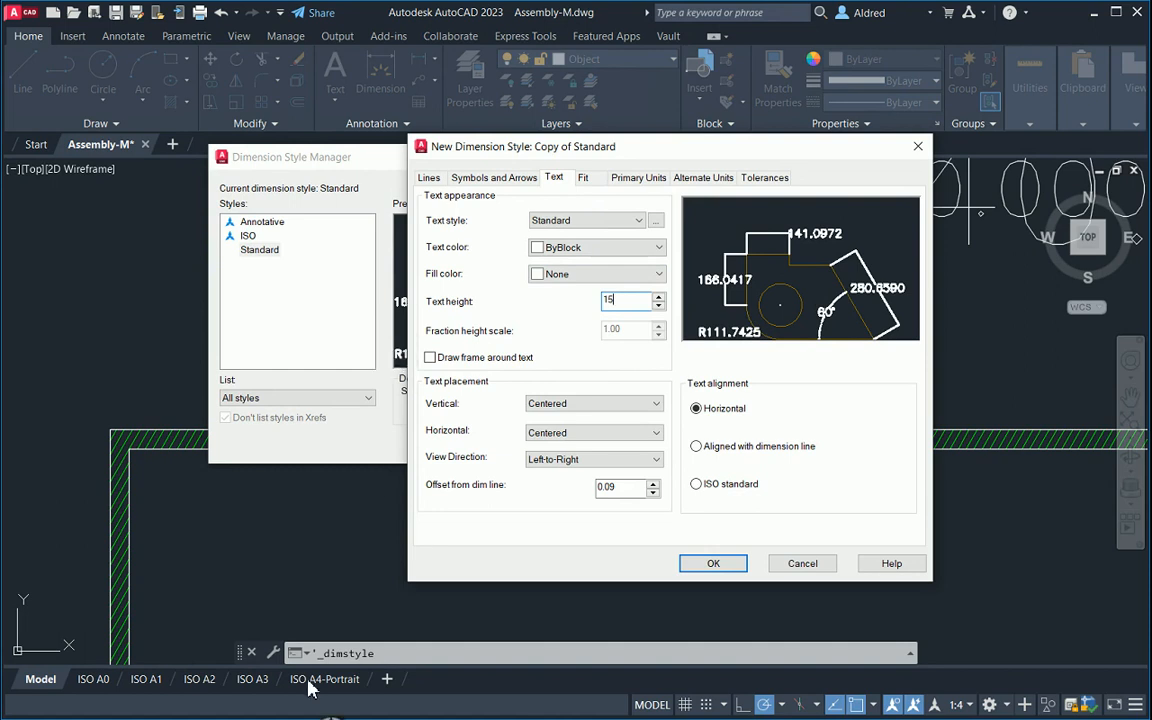
pyautogui.click(715, 563)
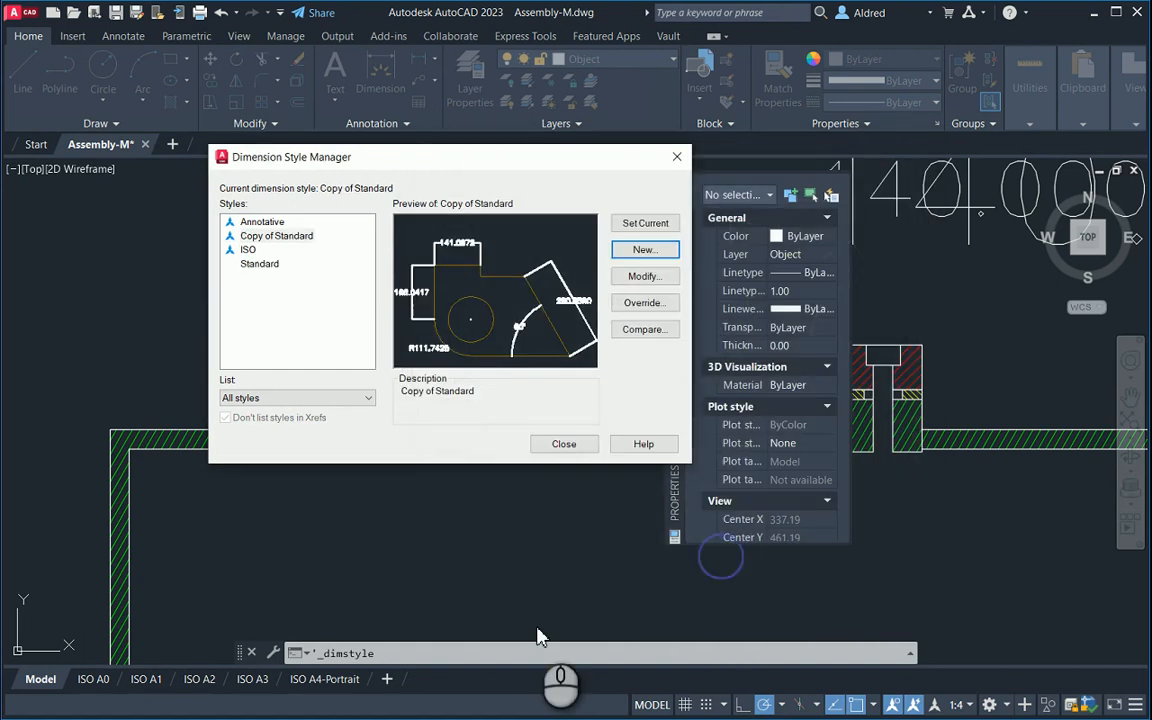
pyautogui.click(566, 443)
# Add a vertical linear dimension for the box's overall height in the Copy of Standard style, about 260 units outside its outer wall
pyautogui.moveTo(478, 477); pyautogui.dragTo(497, 346, button='middle')
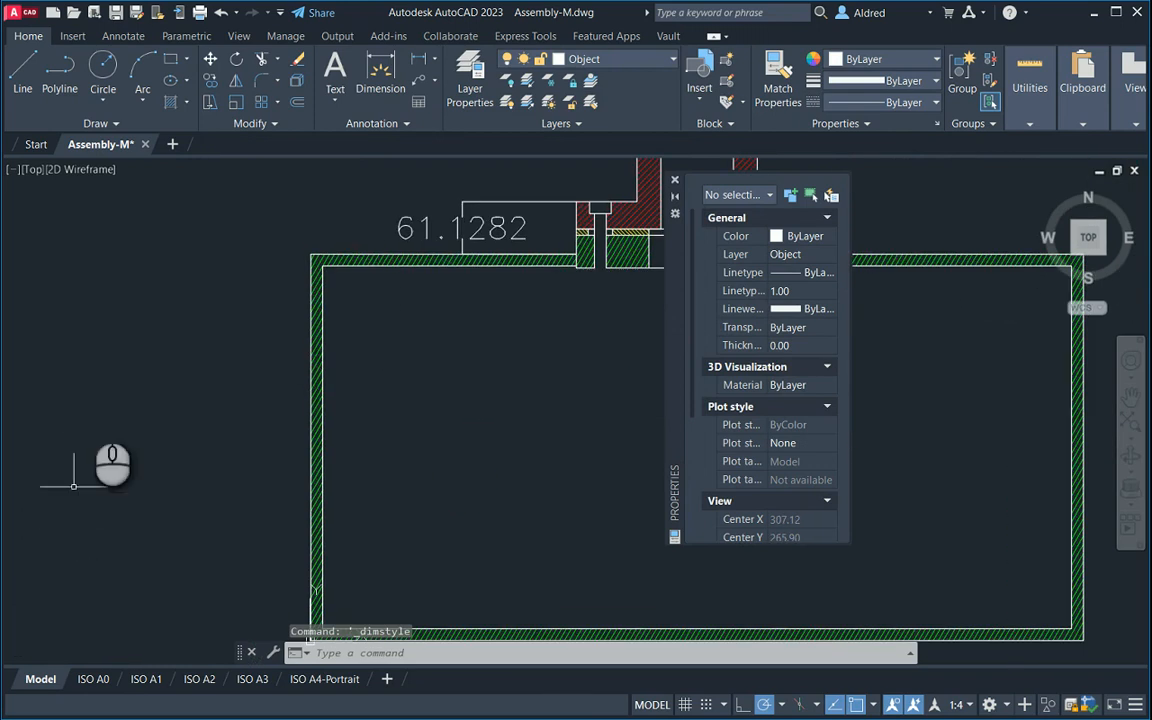
pyautogui.click(412, 121)
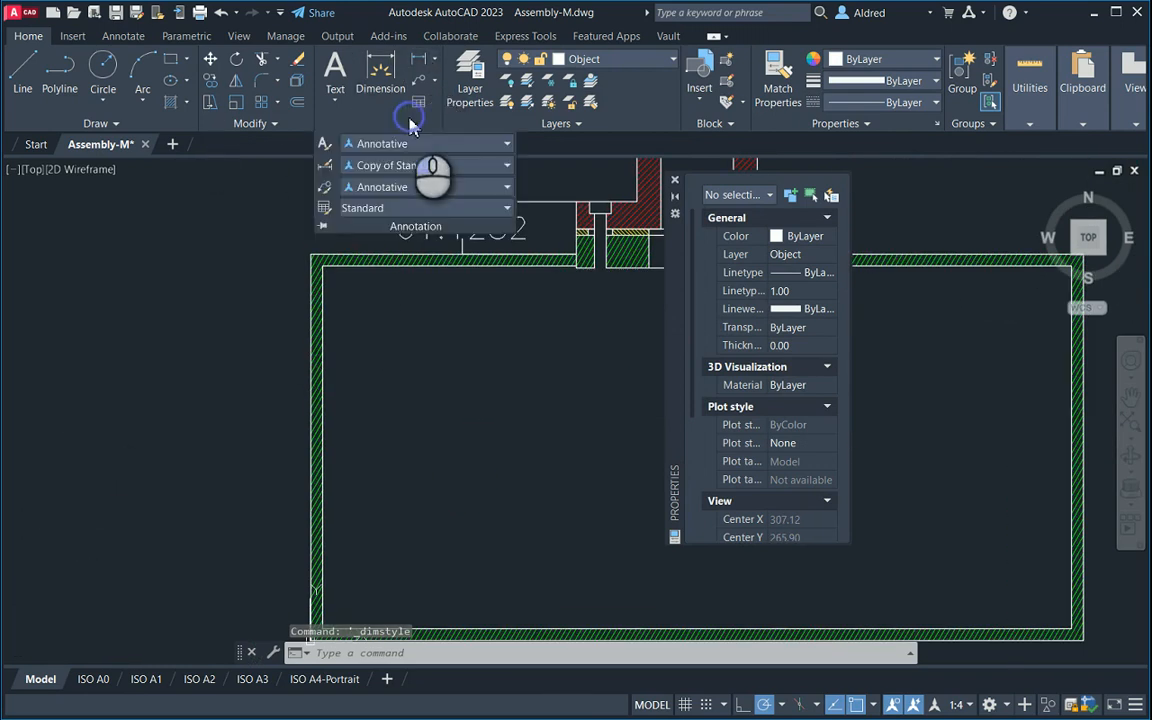
pyautogui.click(418, 58)
pyautogui.click(314, 257)
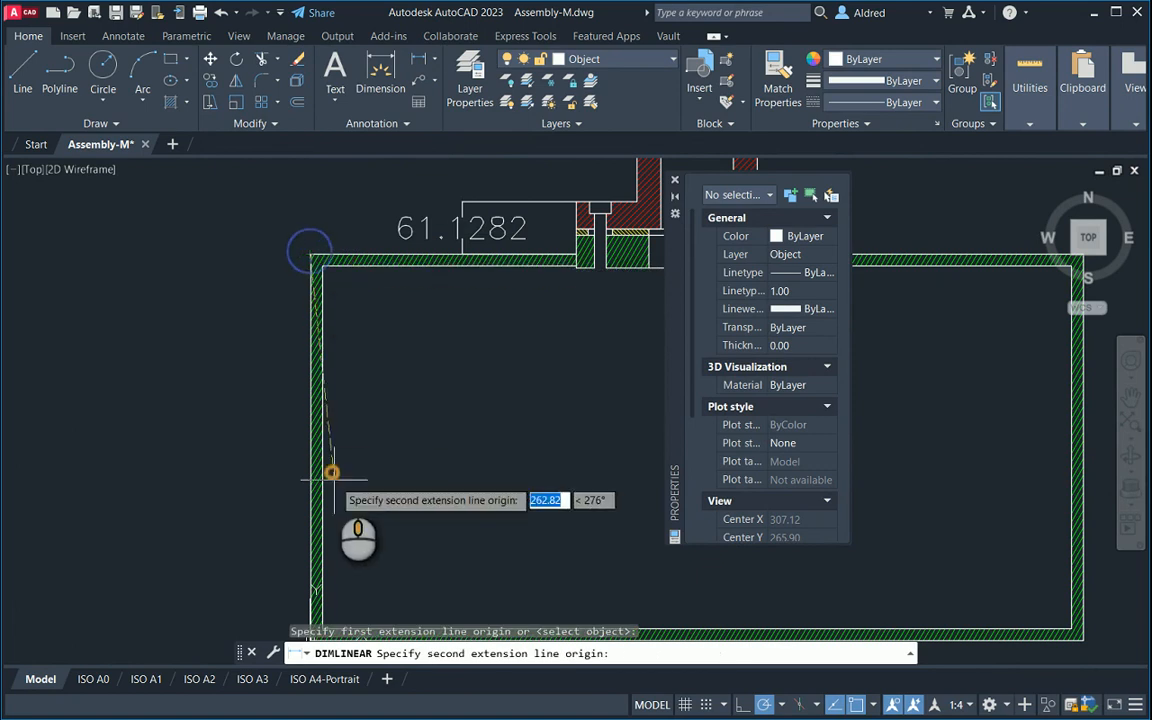
pyautogui.moveTo(335, 465); pyautogui.dragTo(360, 215, button='middle')
pyautogui.click(335, 386)
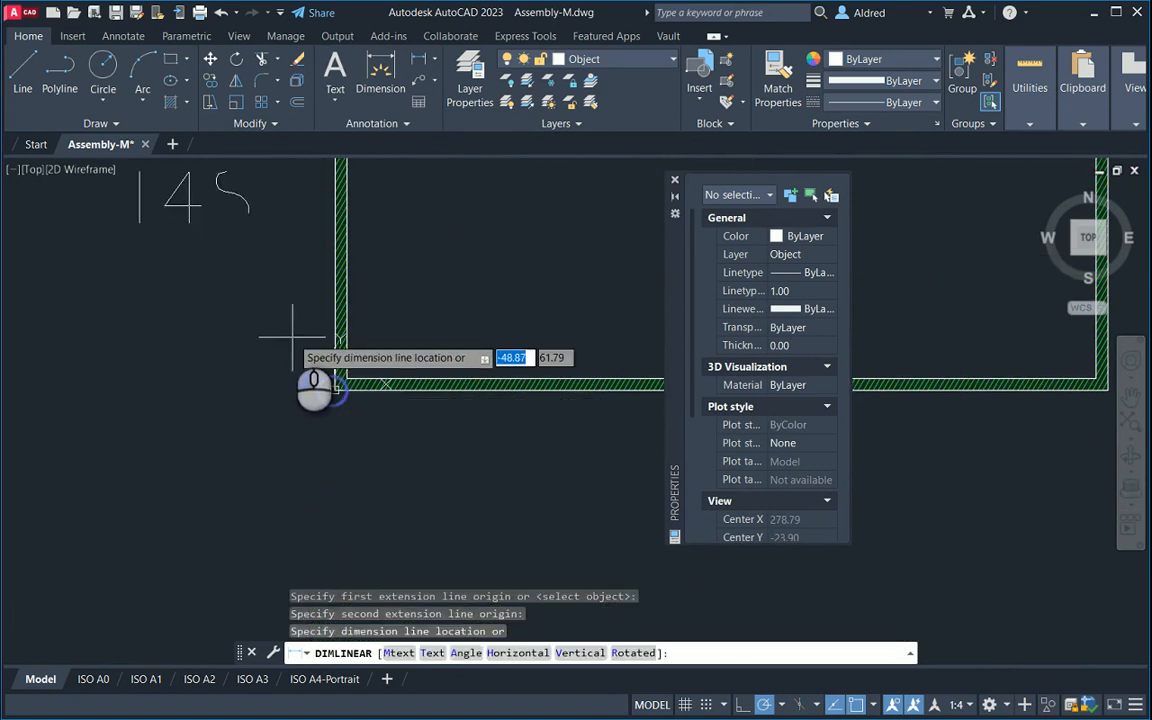
pyautogui.scroll(-3, 195, 284)
pyautogui.moveTo(167, 285); pyautogui.dragTo(274, 308, button='middle')
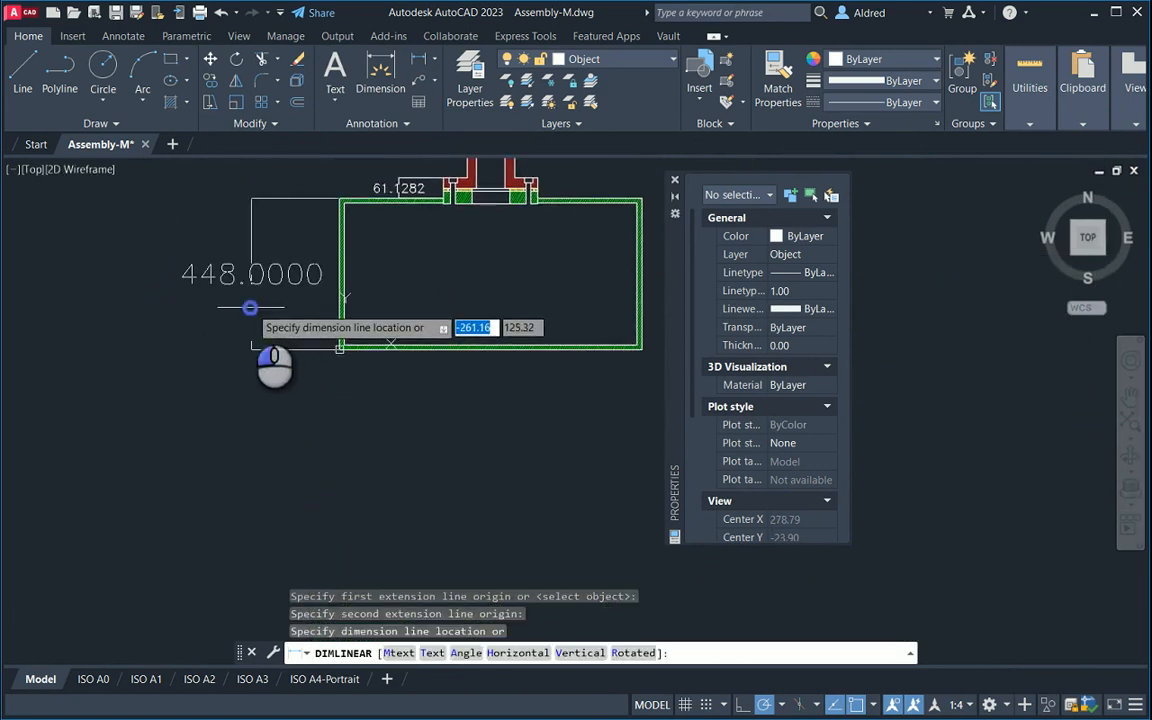
pyautogui.click(250, 308)
pyautogui.press('Escape')
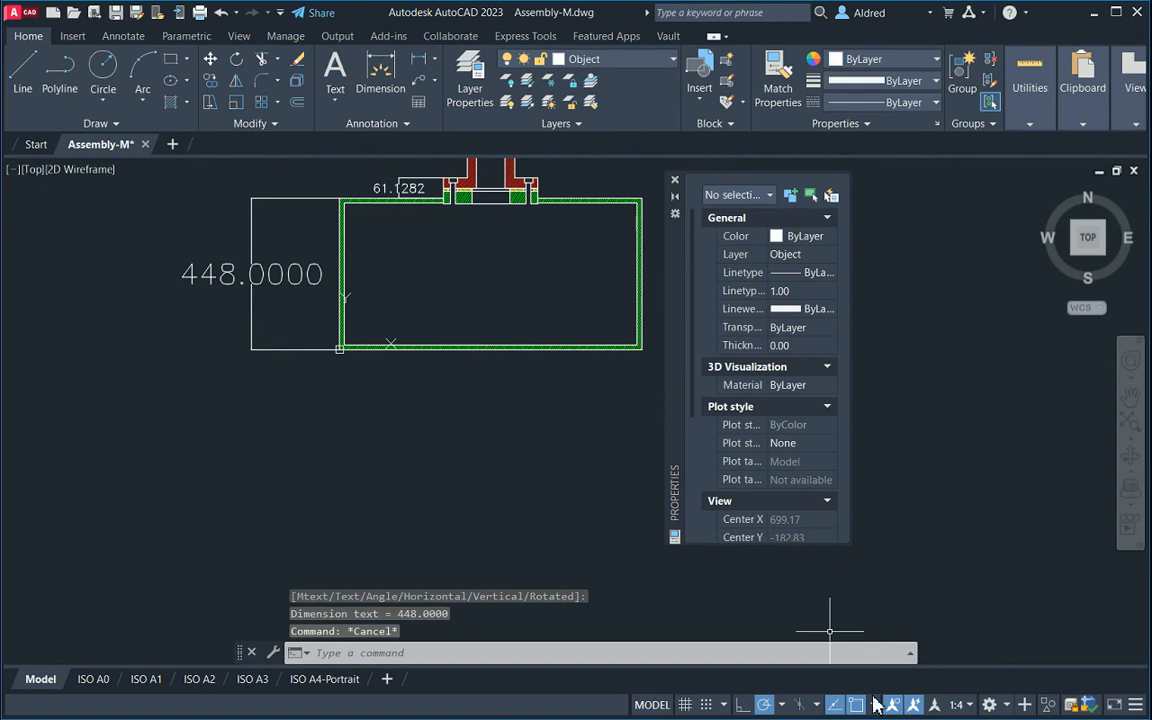
# Review the available model space annotation scales and leave the scale at 1:4
pyautogui.click(968, 706)
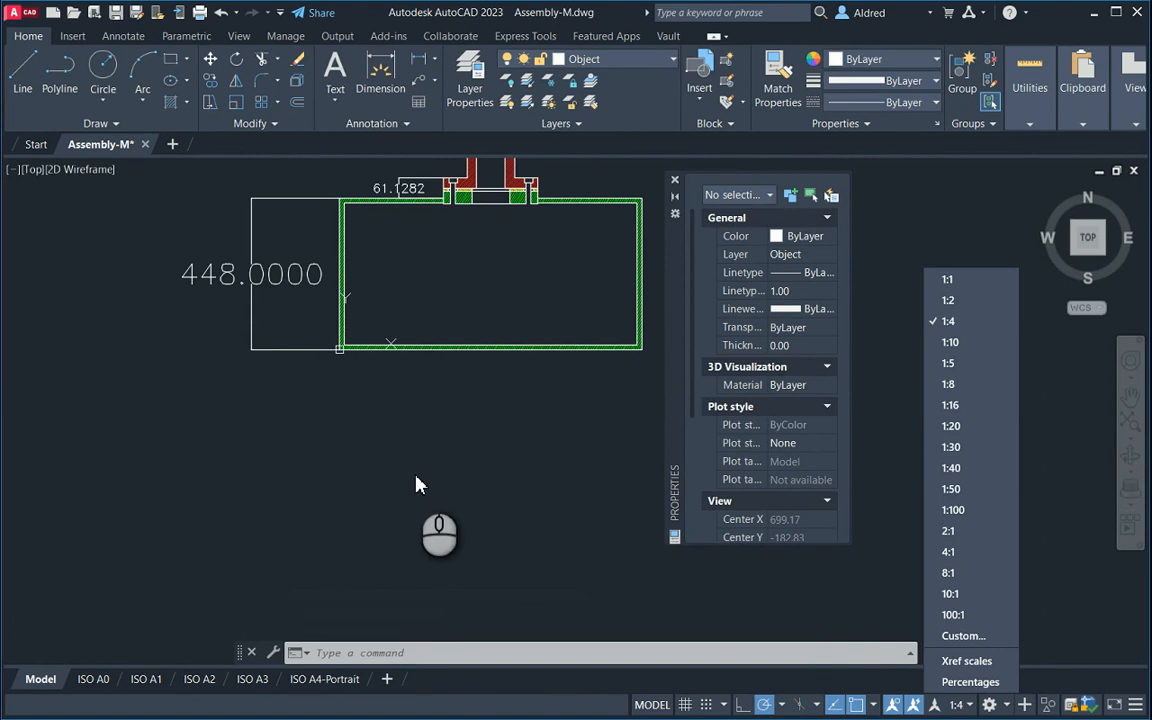
pyautogui.press('Escape')
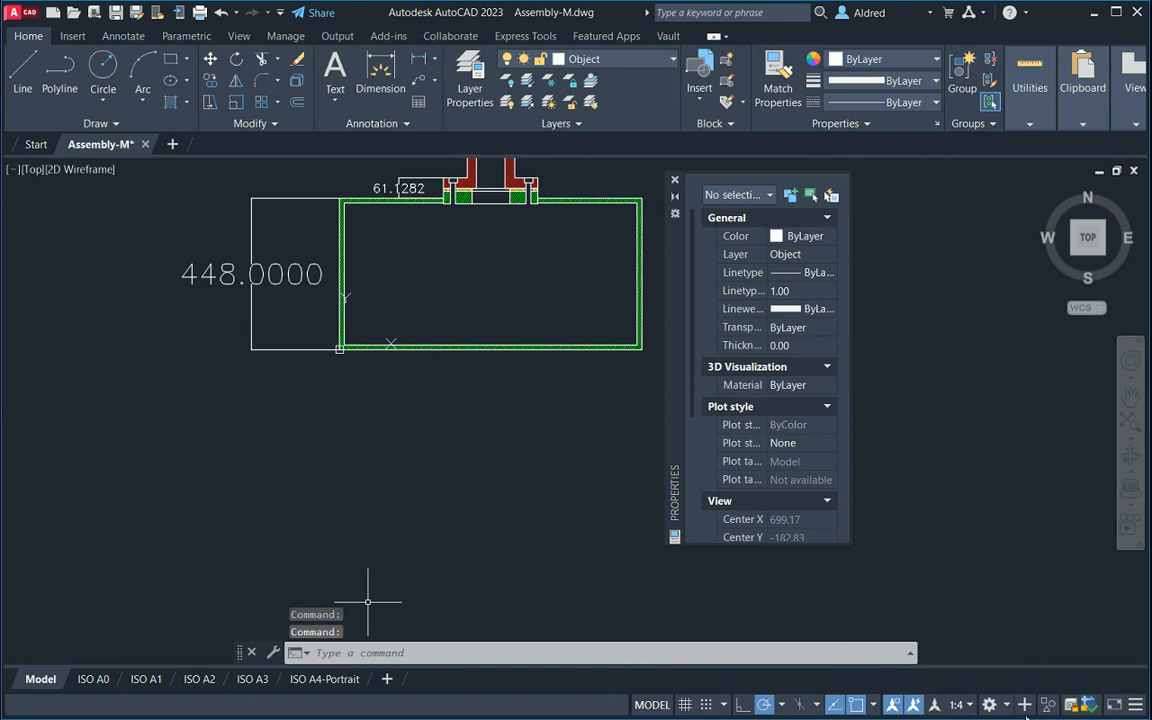
pyautogui.click(967, 704)
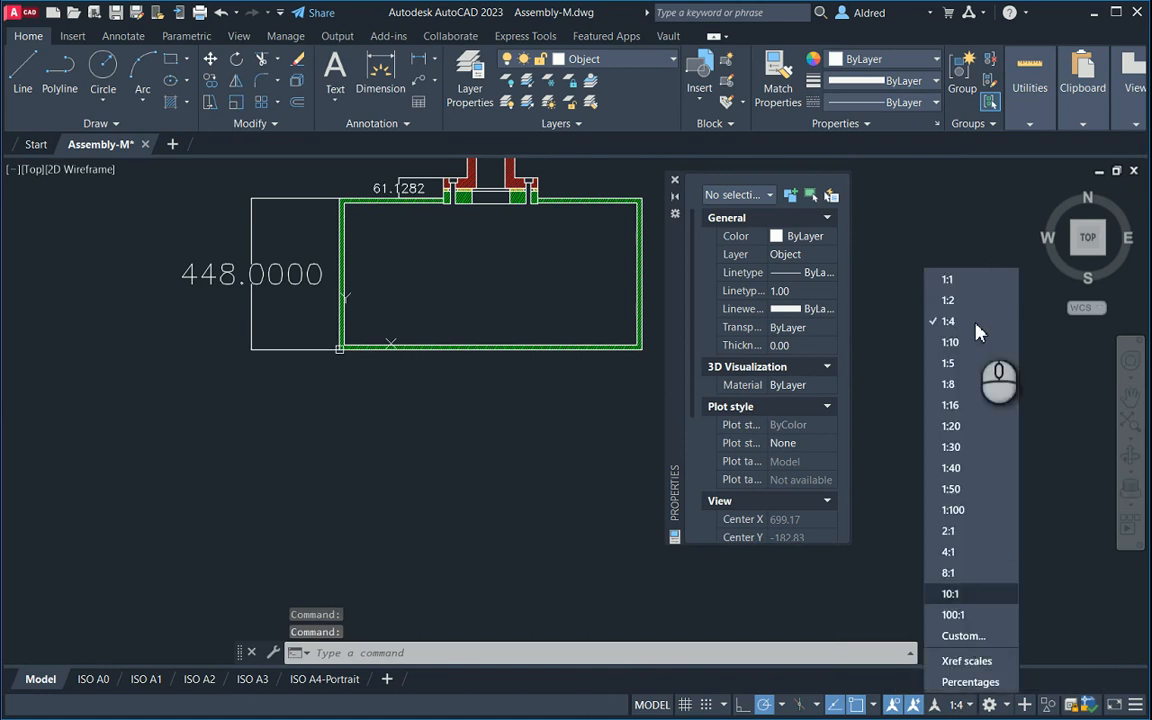
pyautogui.click(375, 463)
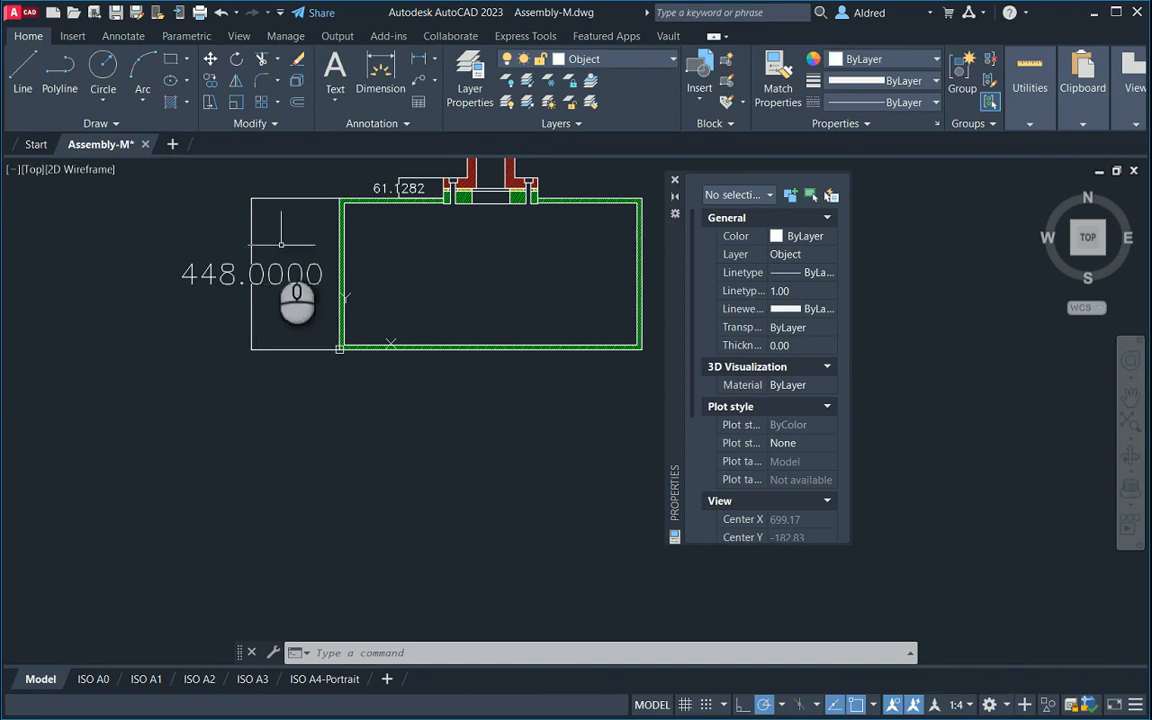